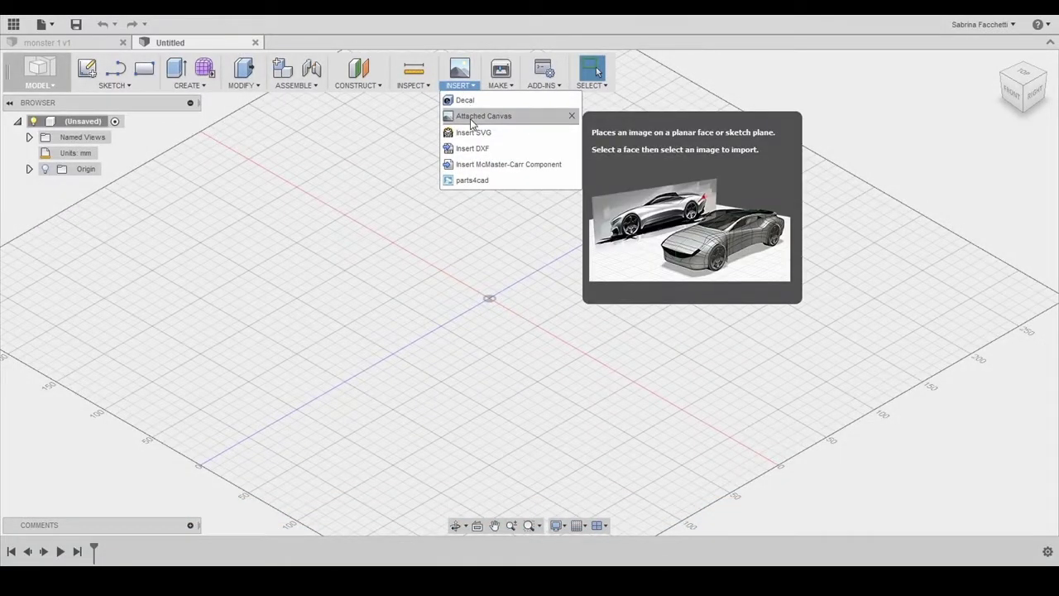
Step: Attach the image WP_20160702_14_33_09_Pro as a canvas on the front vertical origin plane, keeping its default placement and scale
click(473, 122)
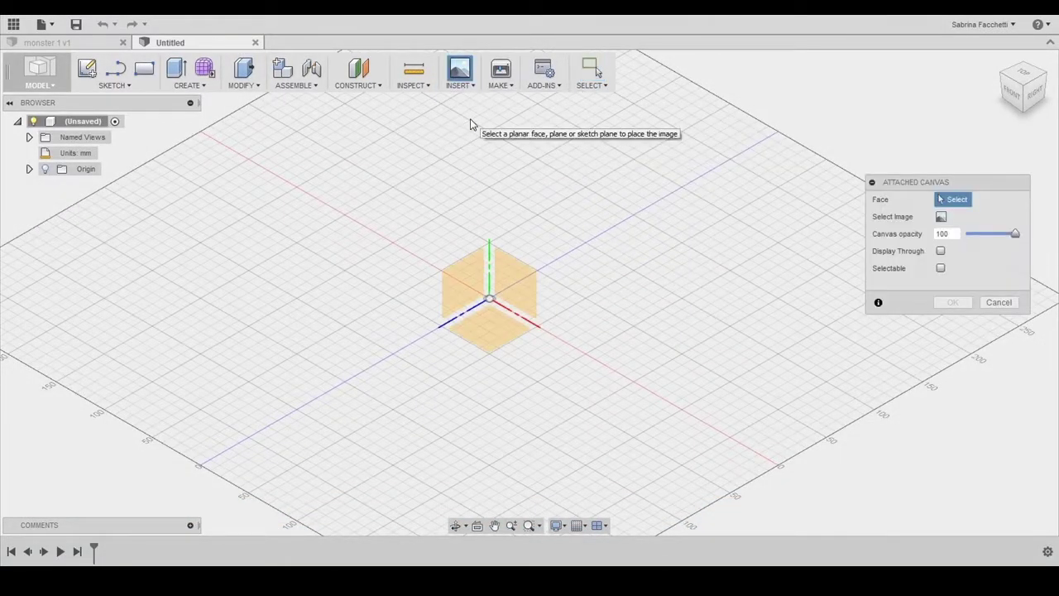
click(505, 286)
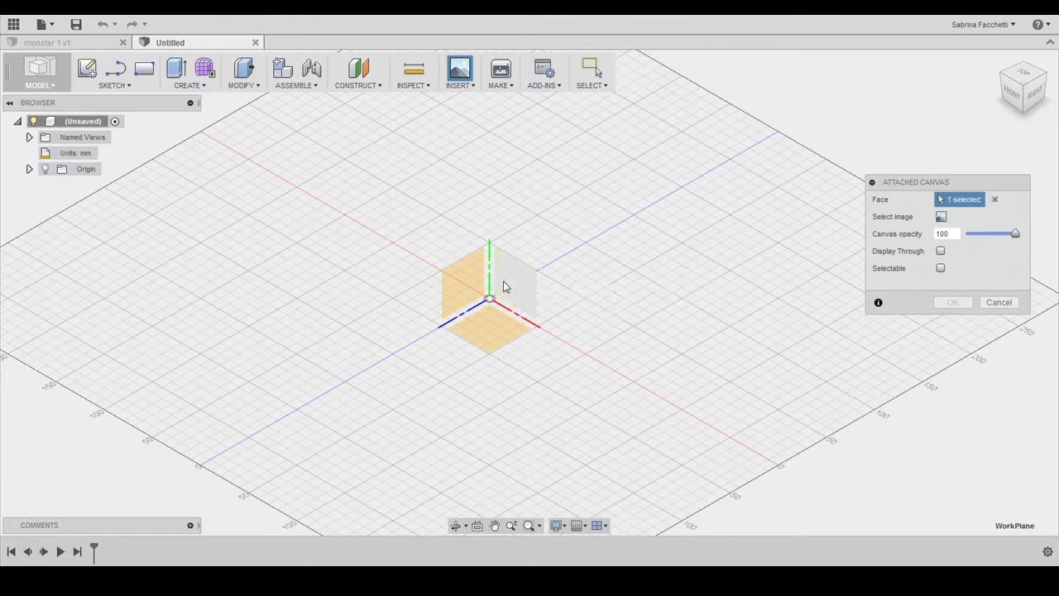
click(941, 216)
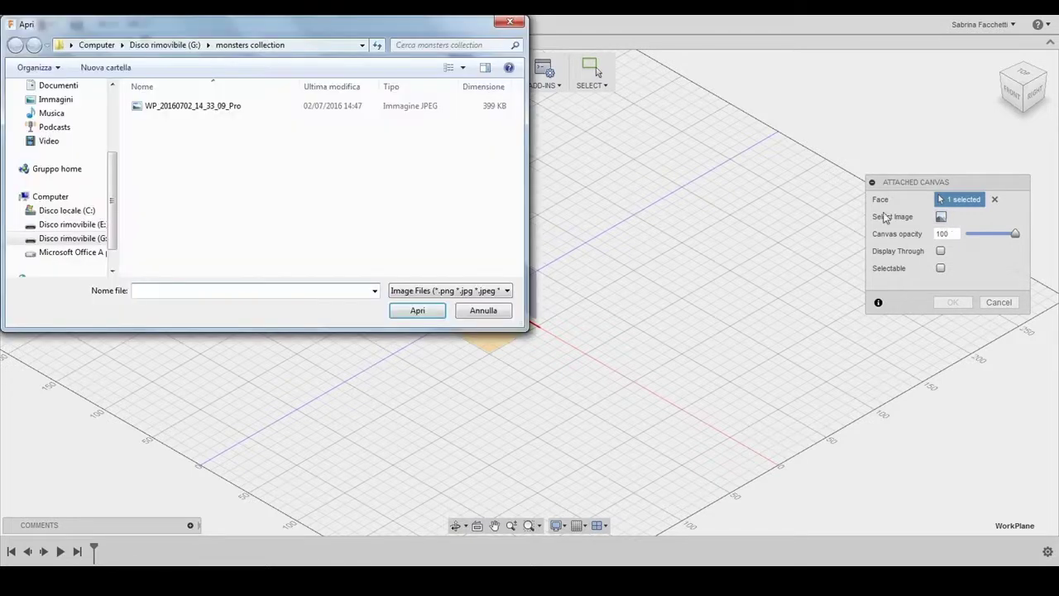
click(187, 110)
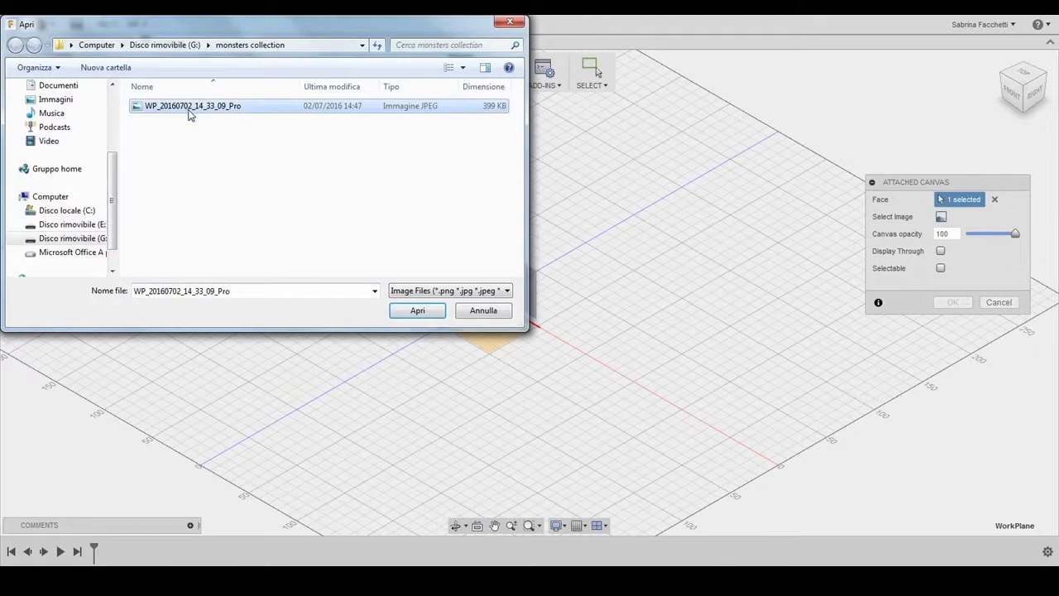
click(418, 311)
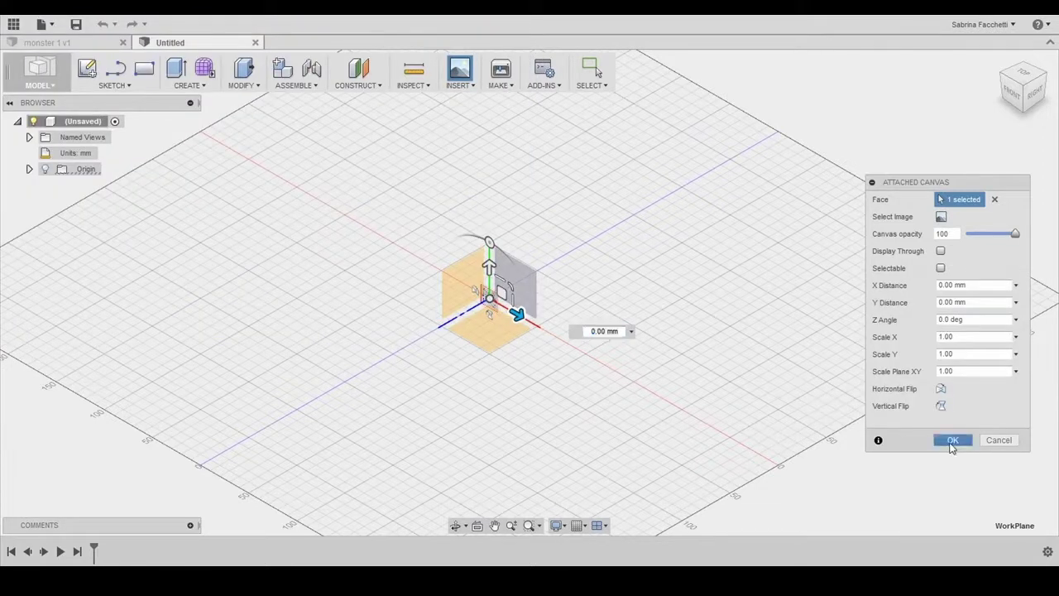
click(952, 440)
Step: Calibrate the monster canvas by setting the distance between its two lower corners to 60 mm
scroll(486, 311, up, 10)
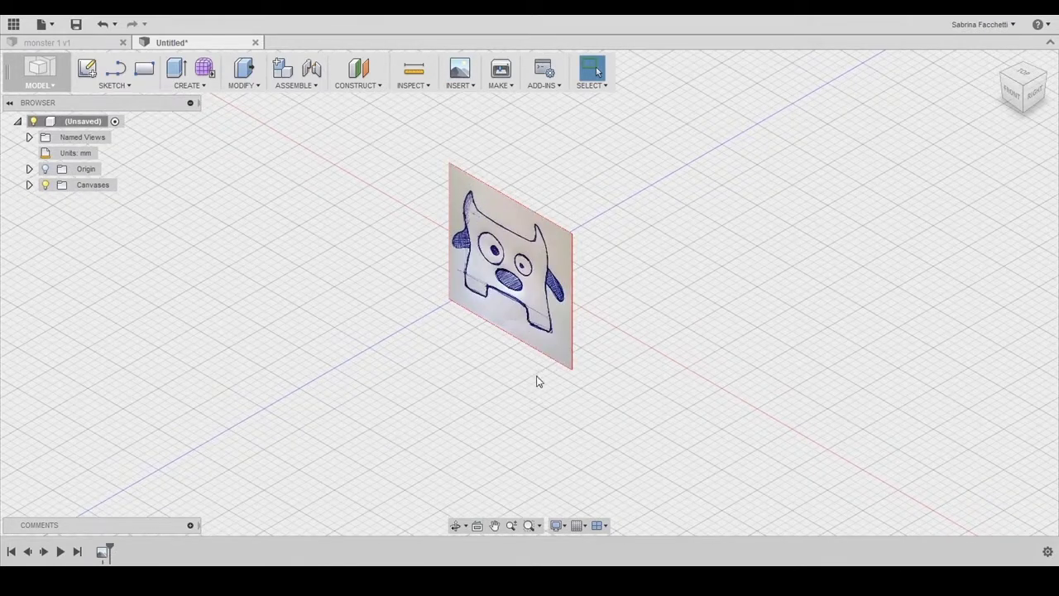
shift+middle_drag(537, 382, 565, 359)
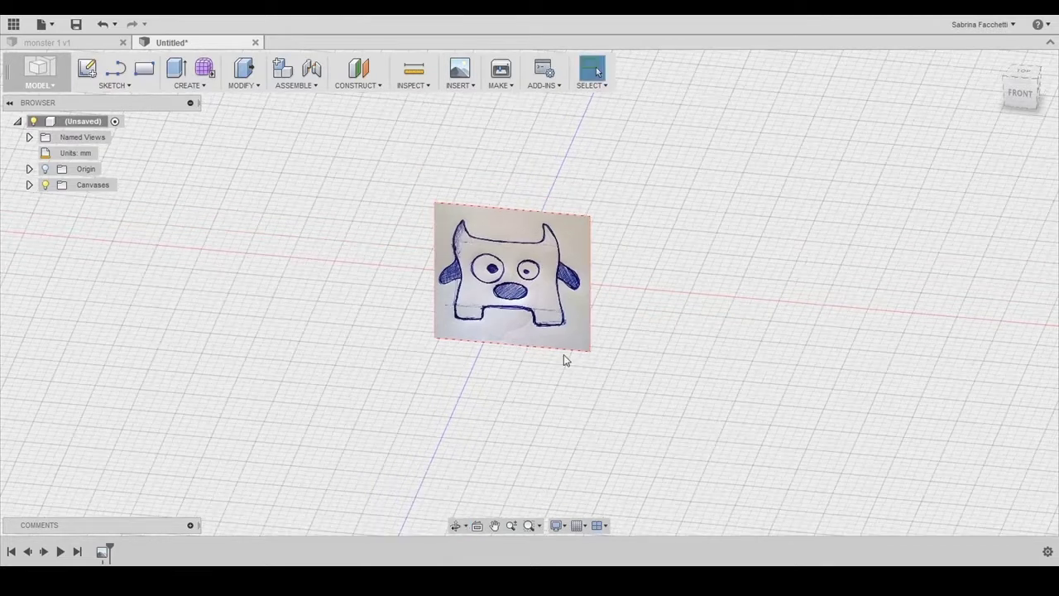
click(31, 185)
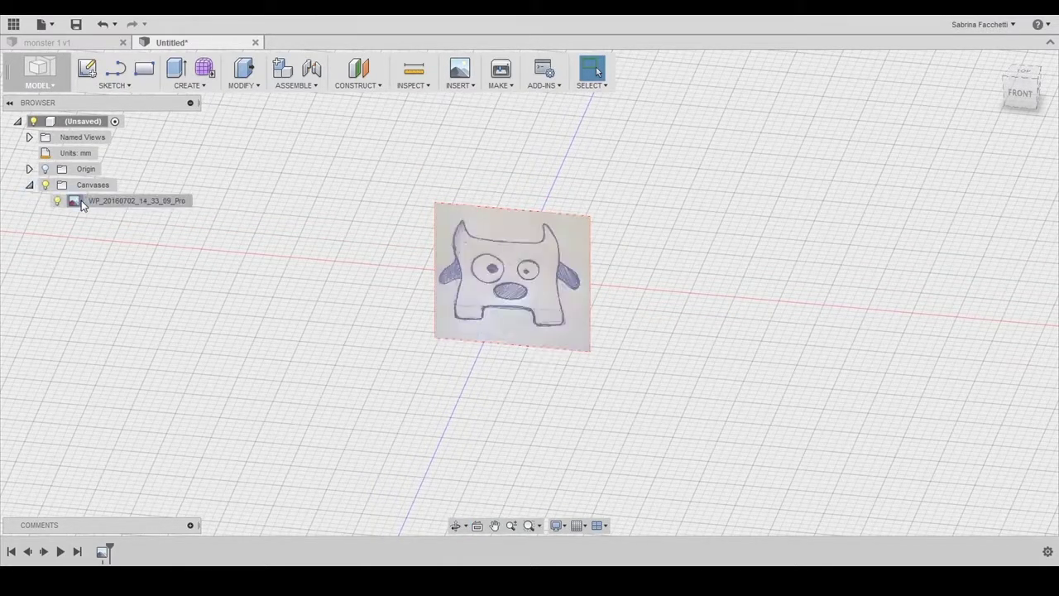
click(81, 201)
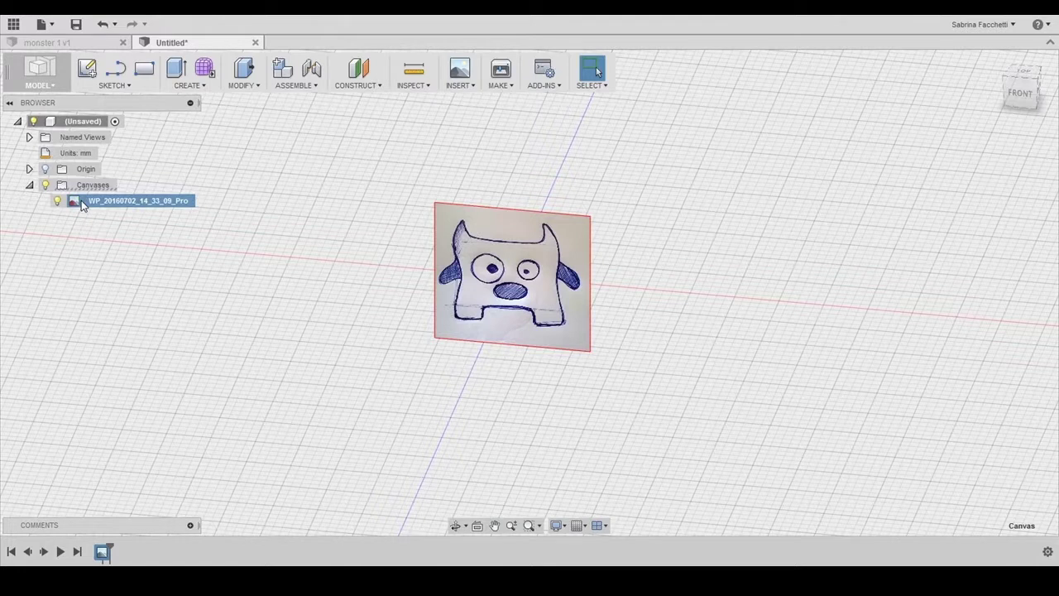
right_click(82, 204)
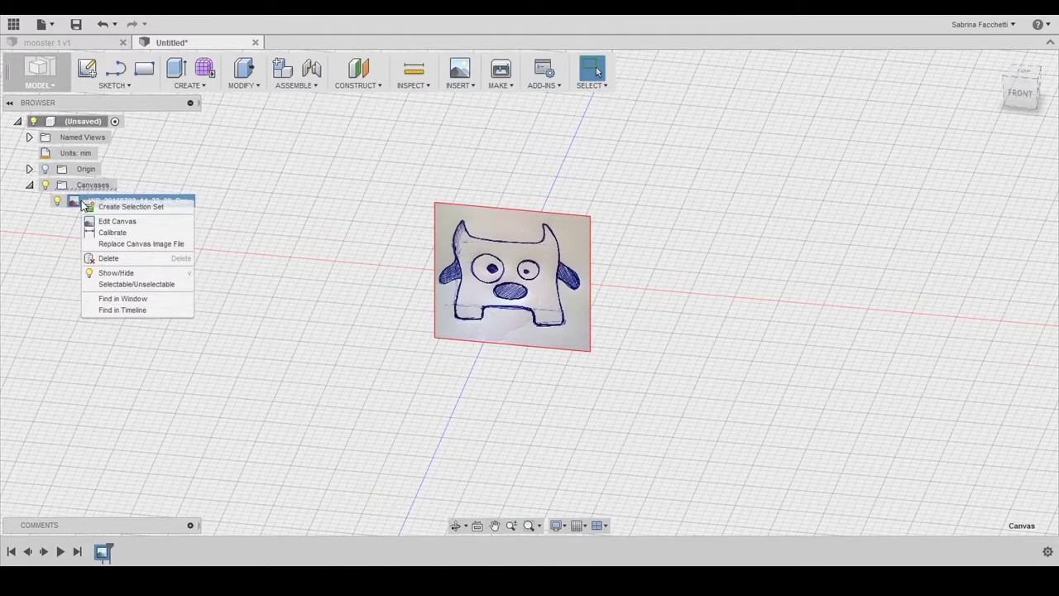
click(110, 234)
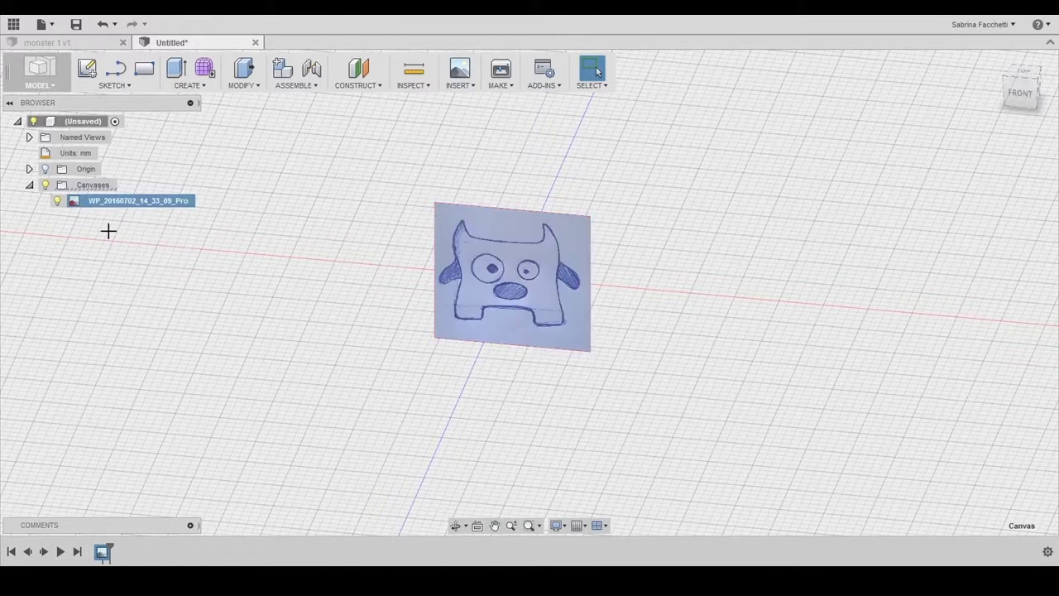
click(433, 337)
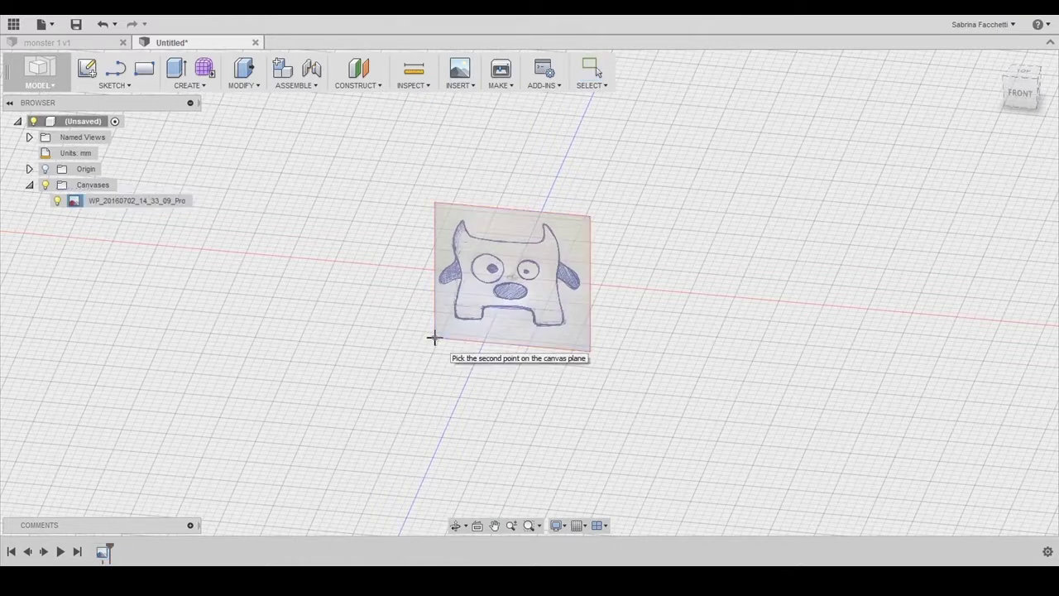
click(589, 350)
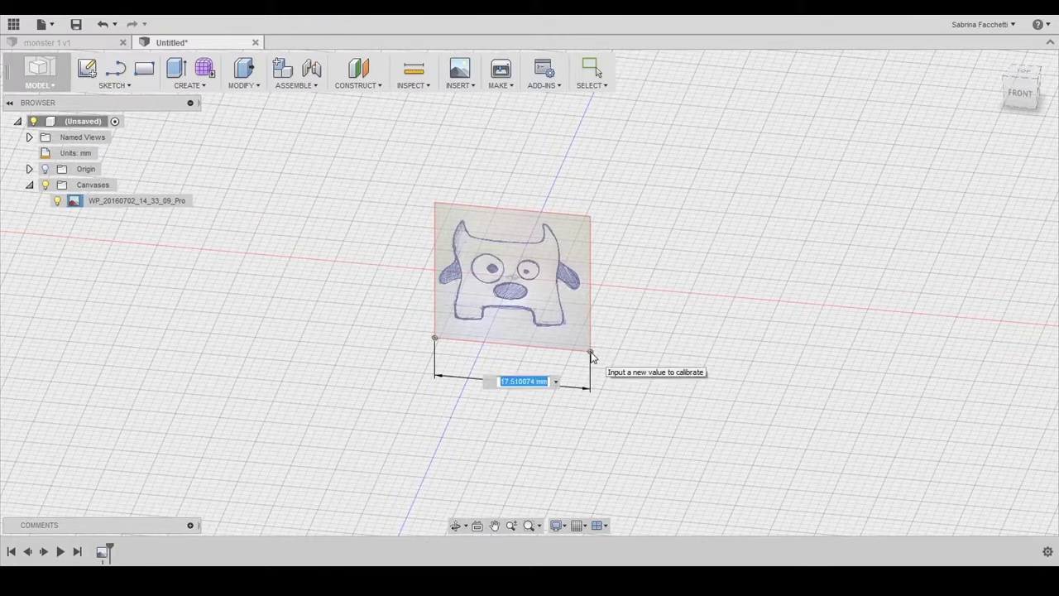
text(60)
key(Return)
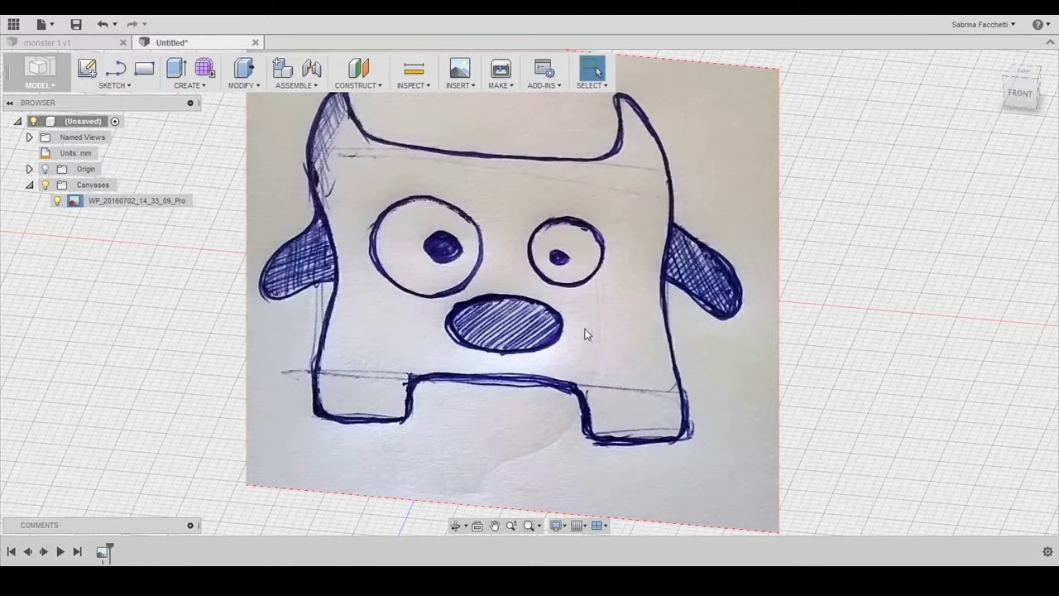
Step: Start a spline sketch on the front origin plane over the monster canvas
scroll(585, 333, down, 5)
mouse_move(704, 392)
shift+middle_down()
mouse_move(700, 350)
mouse_move(711, 378)
shift+middle_up()
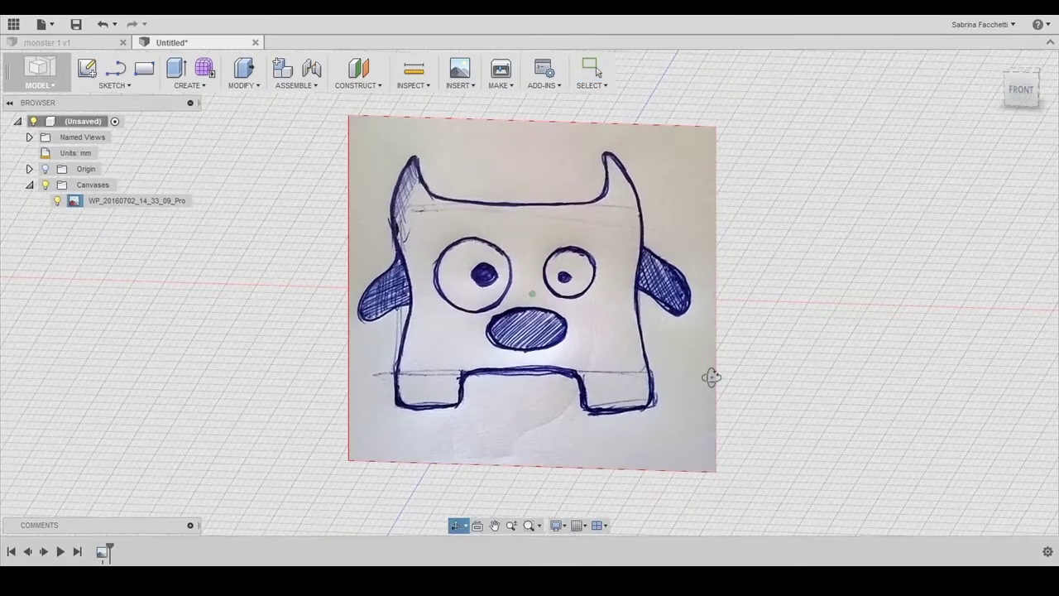
click(113, 85)
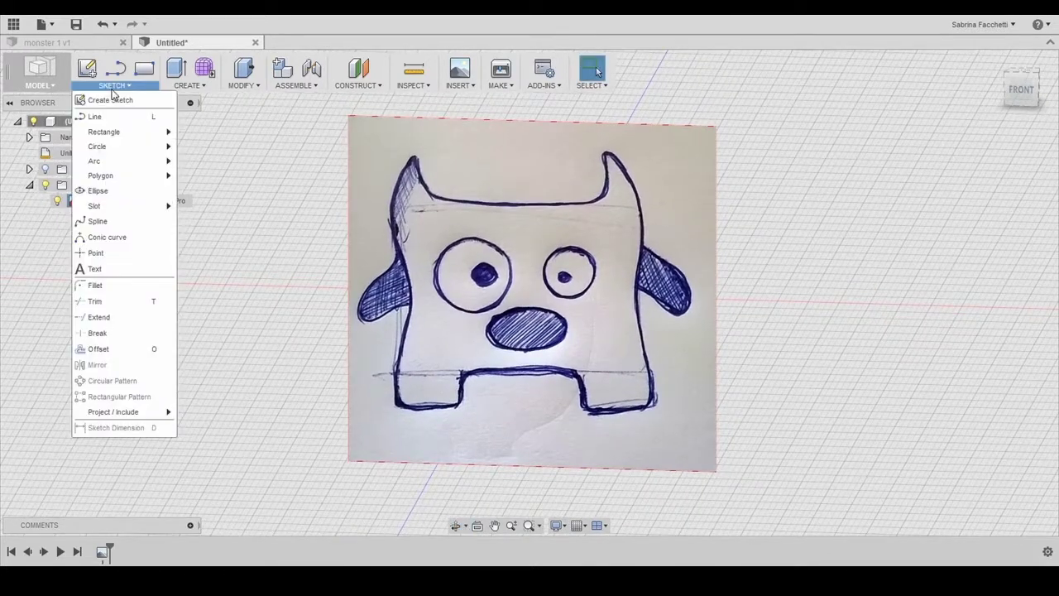
click(98, 221)
click(591, 232)
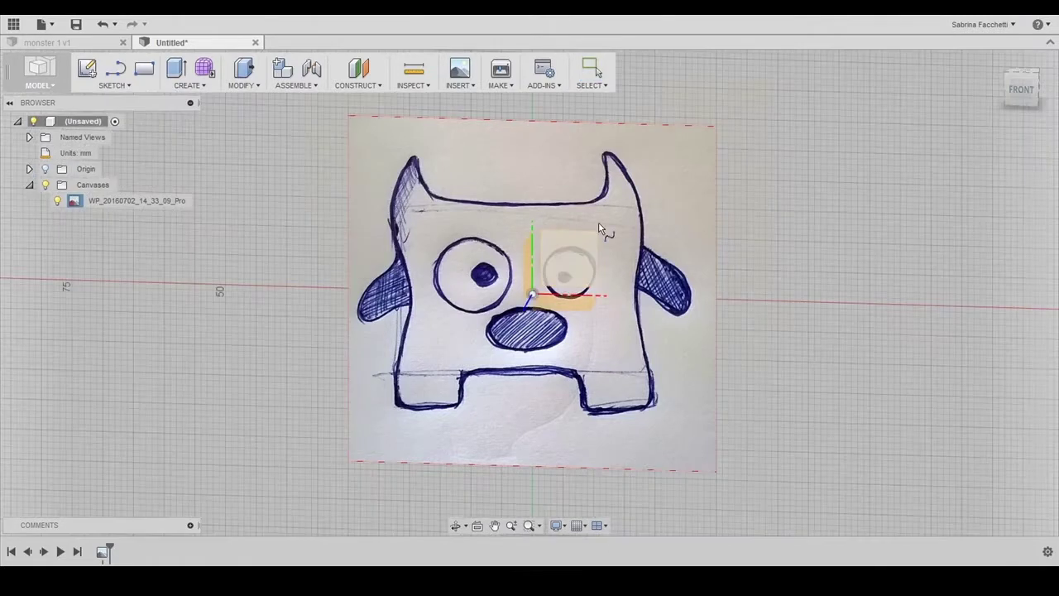
click(583, 265)
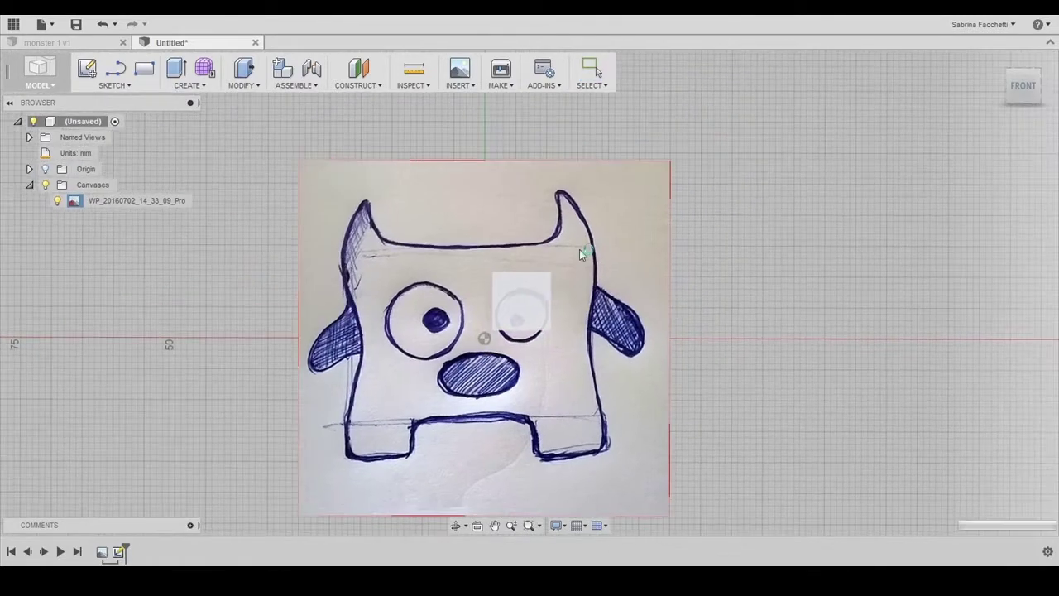
Step: Trace the monster's body outline with a closed spline, starting at the left horn tip and going down around the feet
scroll(353, 252, up, 3)
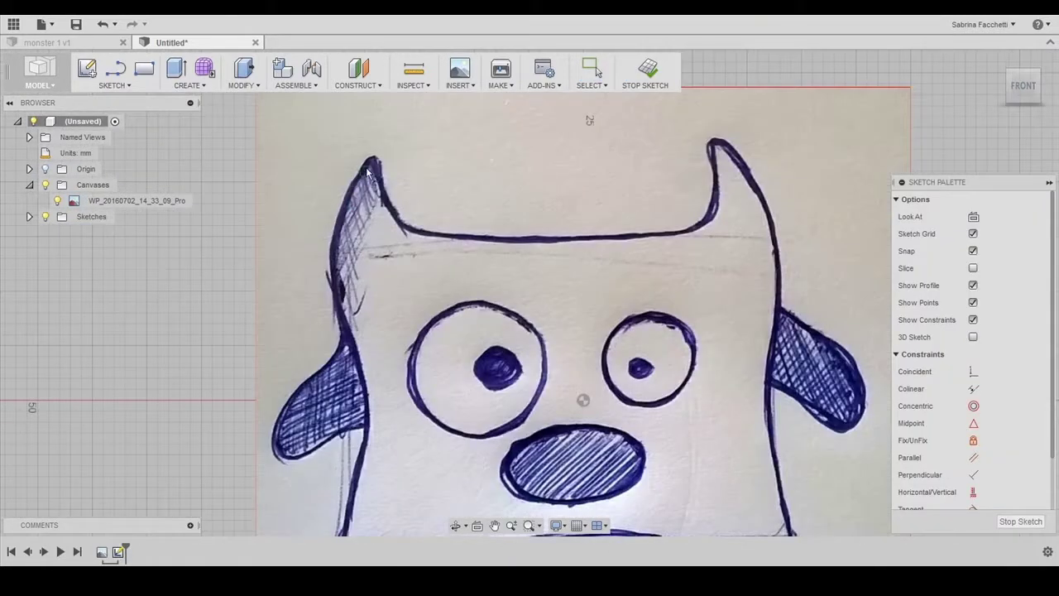
click(368, 172)
click(333, 227)
click(346, 319)
click(372, 436)
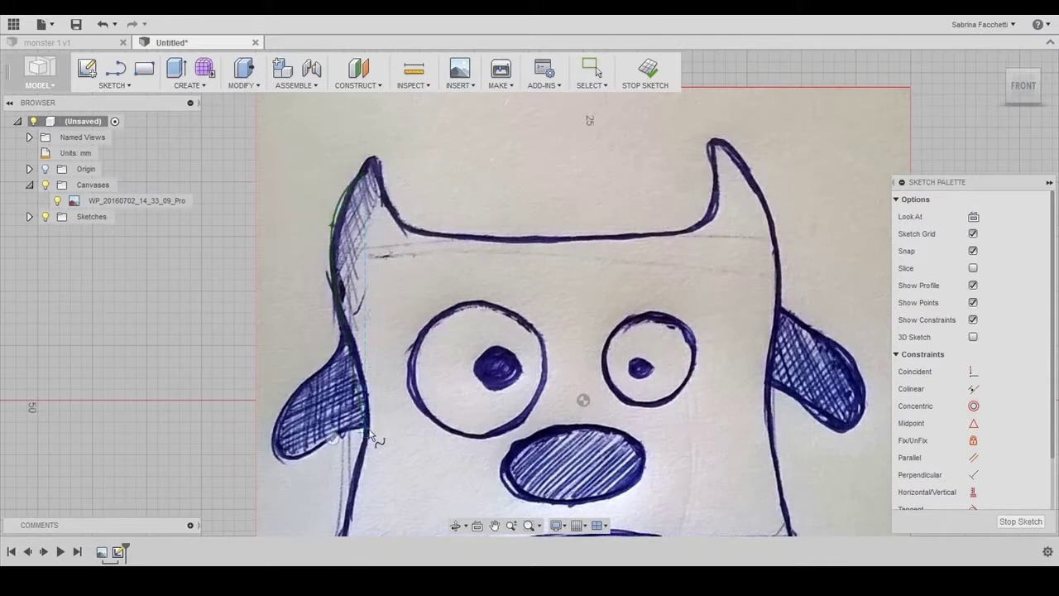
middle_drag(372, 437, 399, 293)
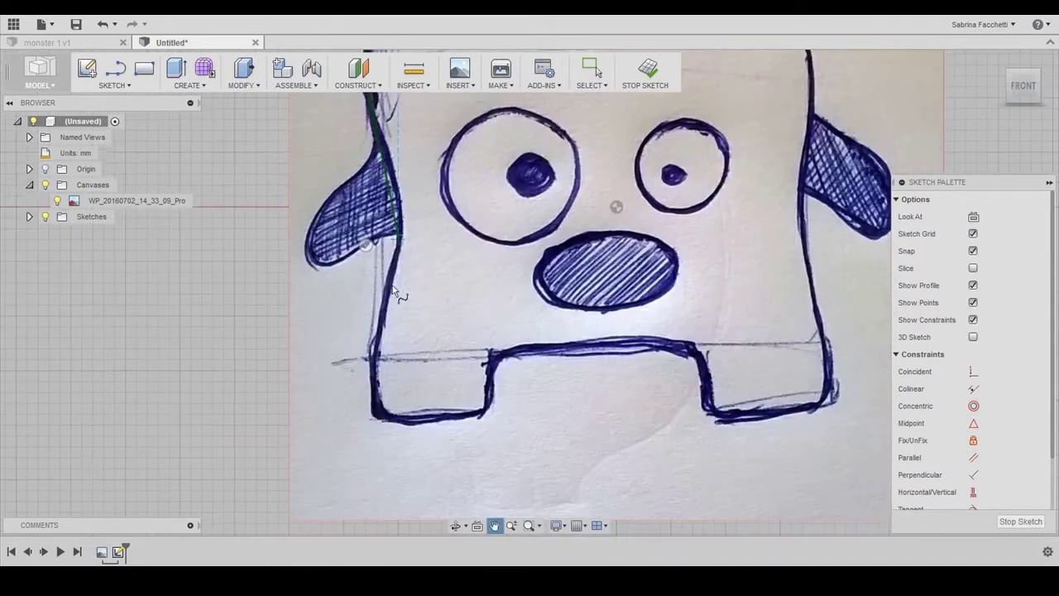
click(375, 418)
click(488, 414)
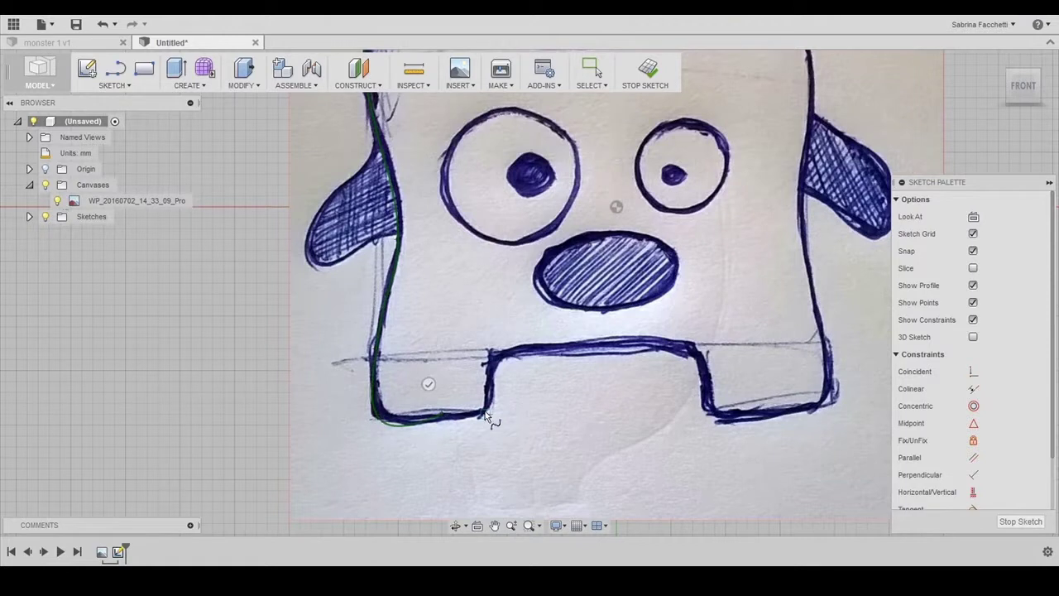
click(492, 355)
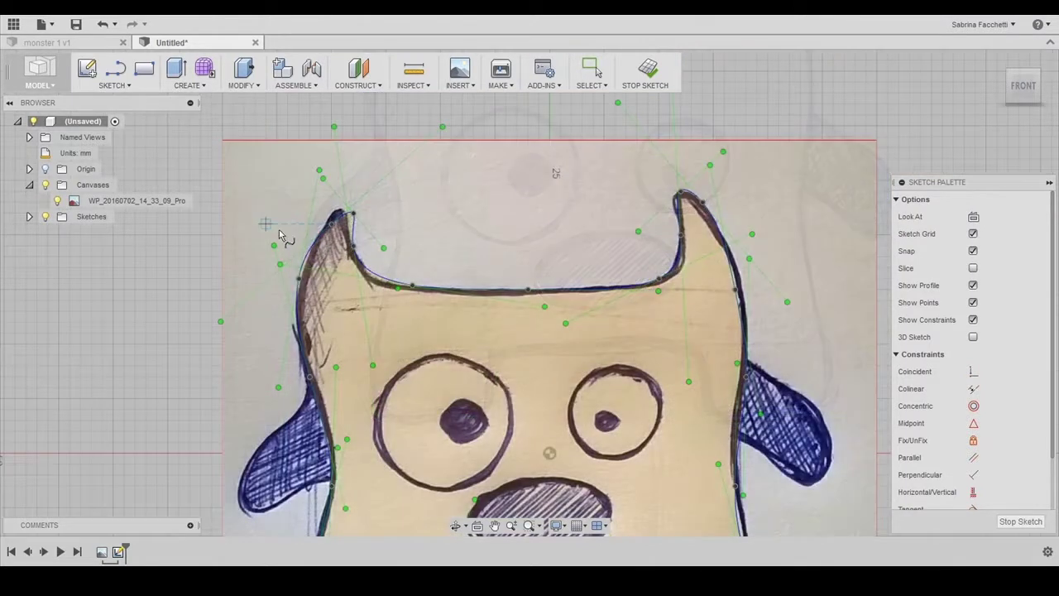
Step: Move the spline points at the left horn's tip so the curve follows the drawn horn
click(341, 220)
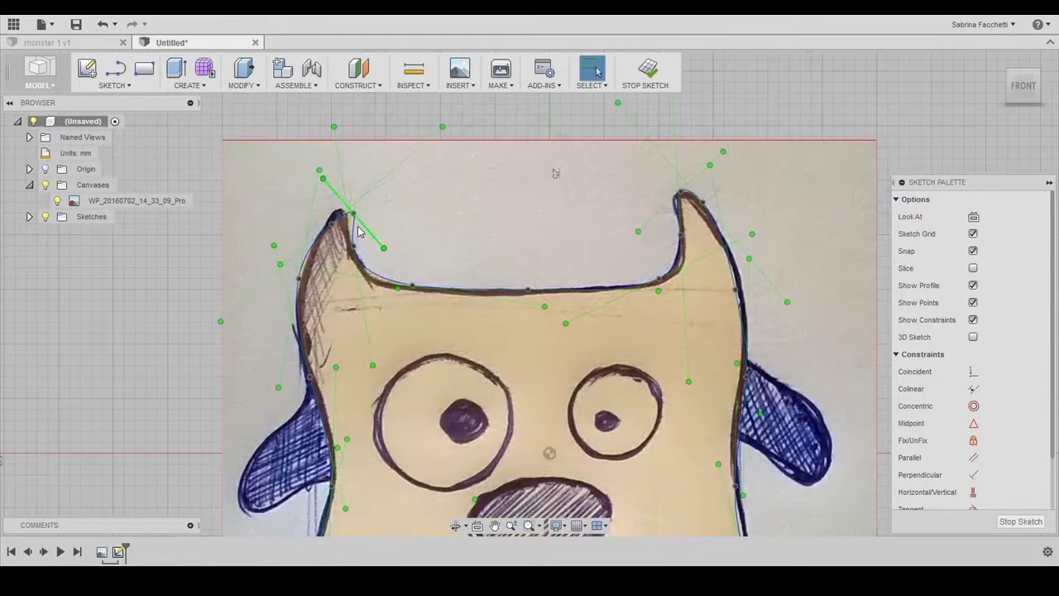
scroll(335, 221, up, 4)
drag(335, 222, 317, 217)
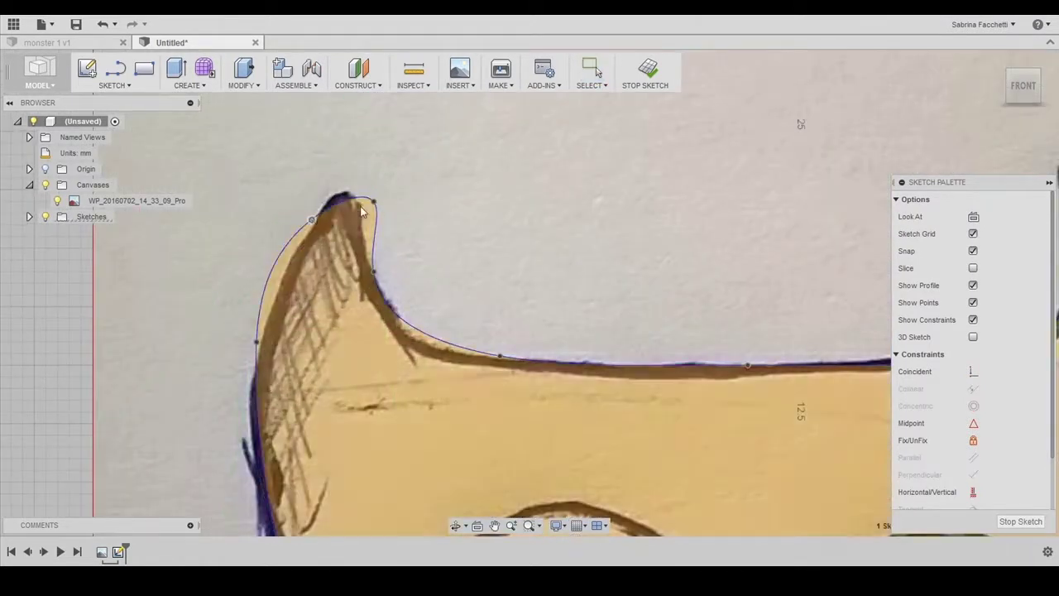
click(374, 205)
scroll(356, 351, down, 5)
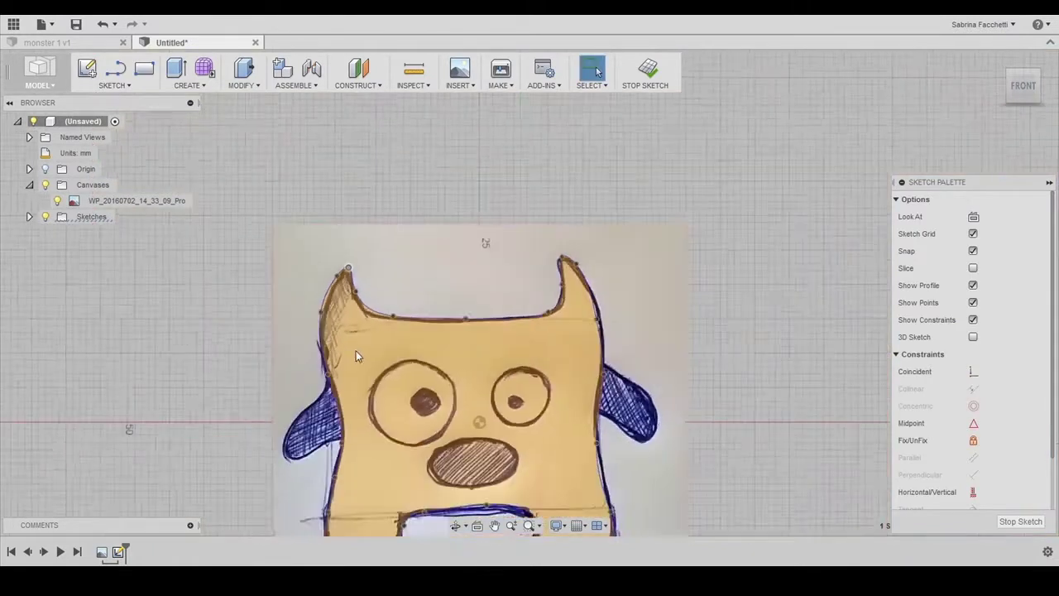
Step: Adjust the spline points along the body's lower left side and left leg to match the drawn outline
scroll(359, 454, up, 5)
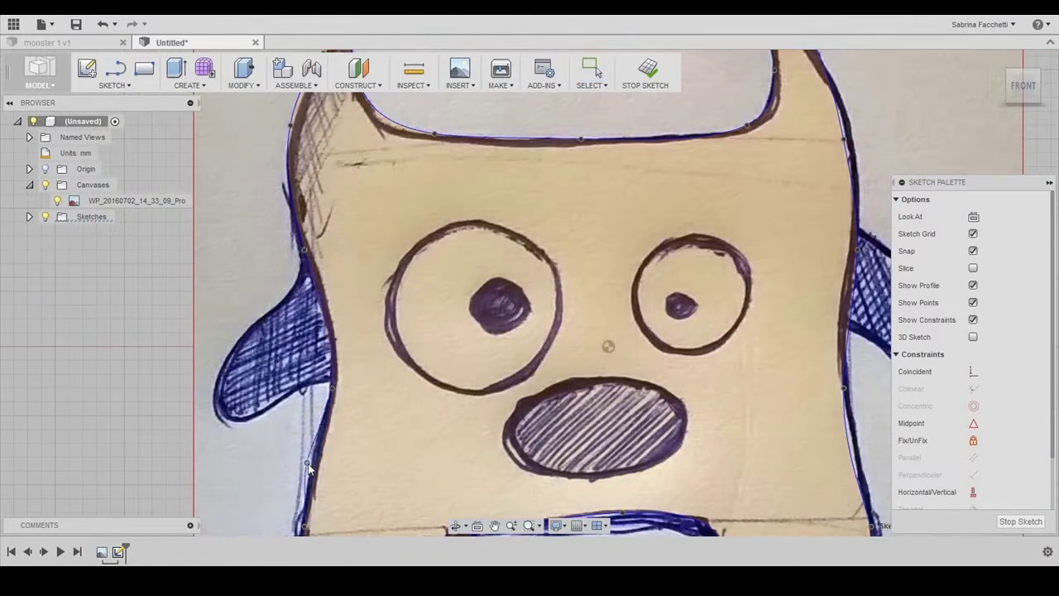
scroll(312, 463, down, 3)
middle_drag(313, 463, 381, 326)
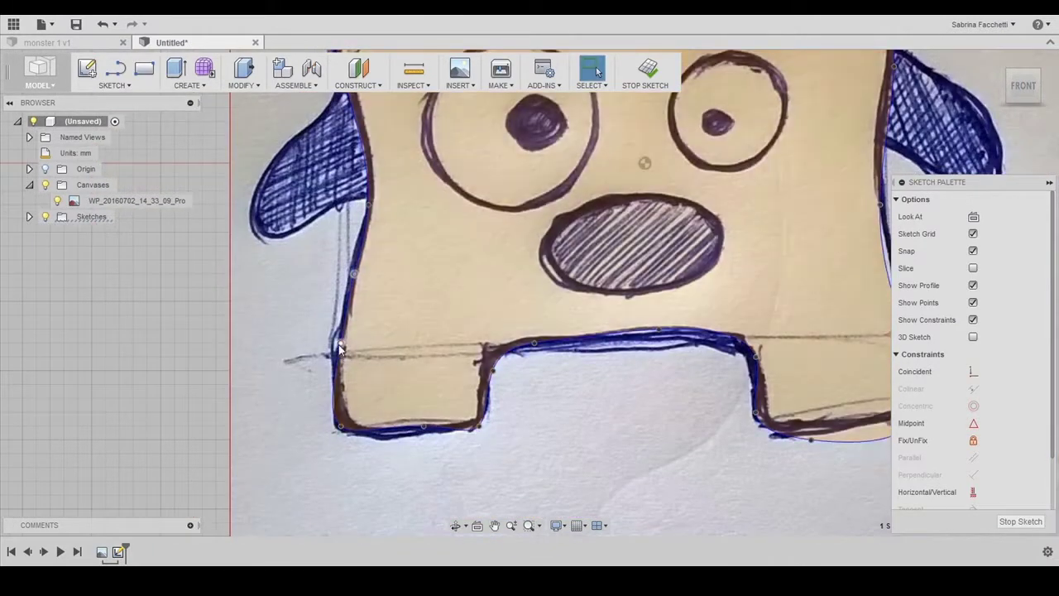
scroll(367, 344, up, 4)
scroll(366, 344, down, 4)
scroll(573, 351, up, 2)
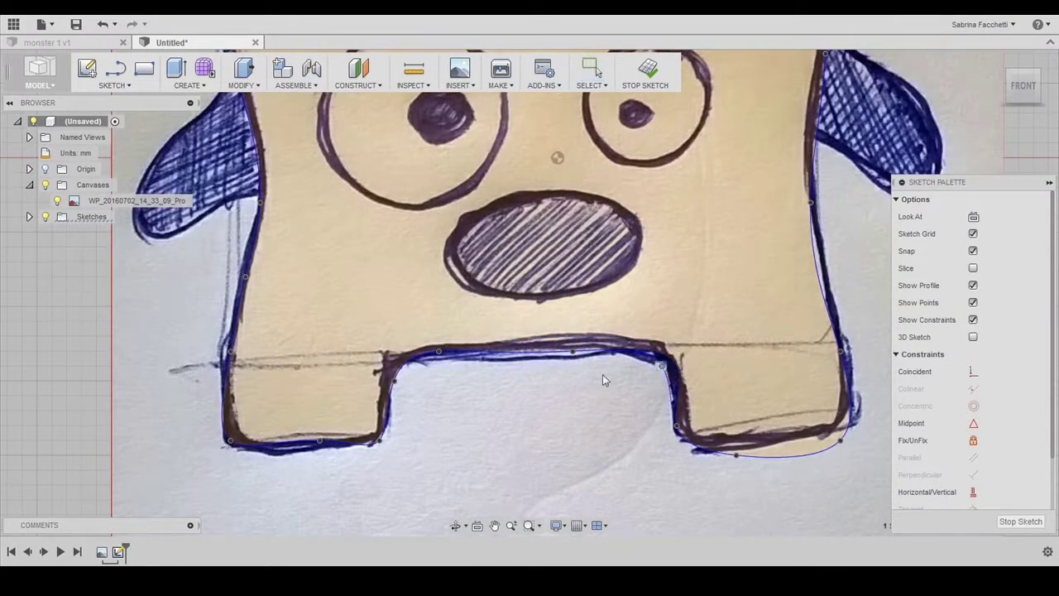
Step: Reposition the spline points on the right leg's outer edge and the left foot's underside to fit the drawing
scroll(604, 378, down, 1)
click(790, 331)
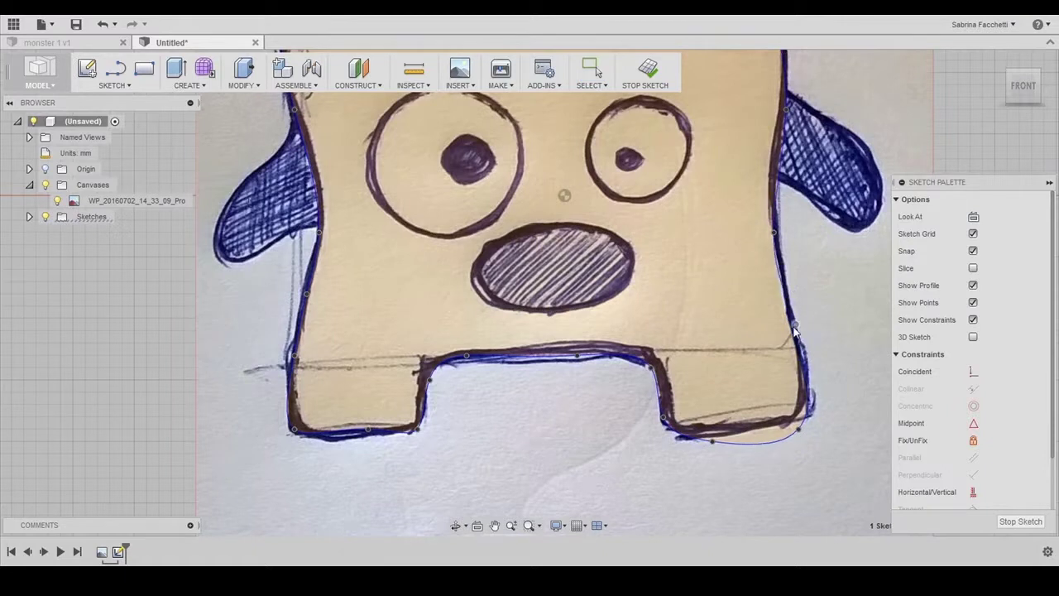
click(349, 441)
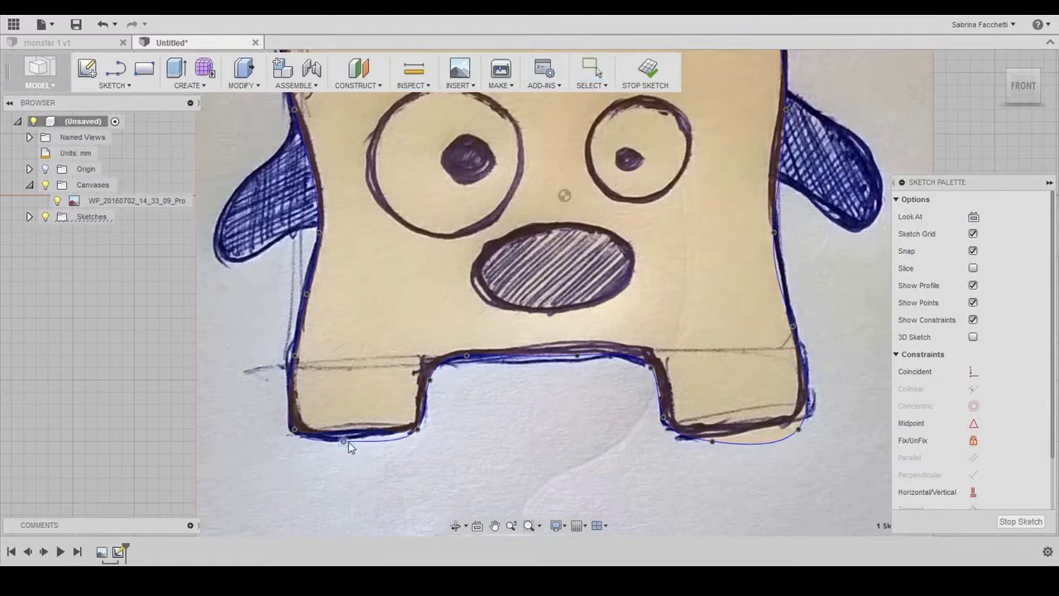
Step: Adjust the spline point on the outer edge below the right horn to fit the drawn outline
scroll(534, 453, down, 4)
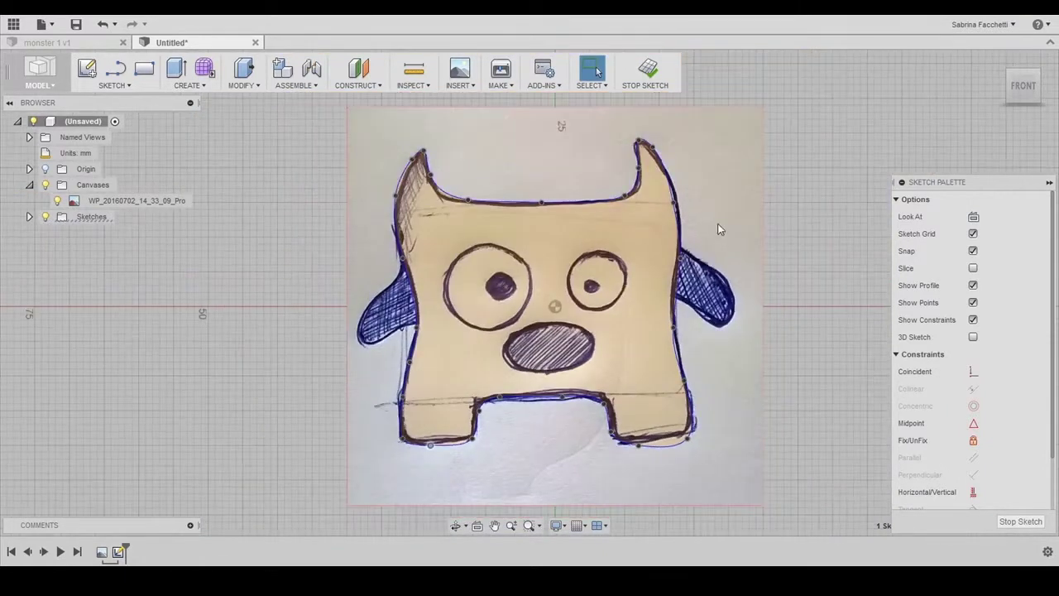
scroll(697, 217, up, 4)
click(670, 195)
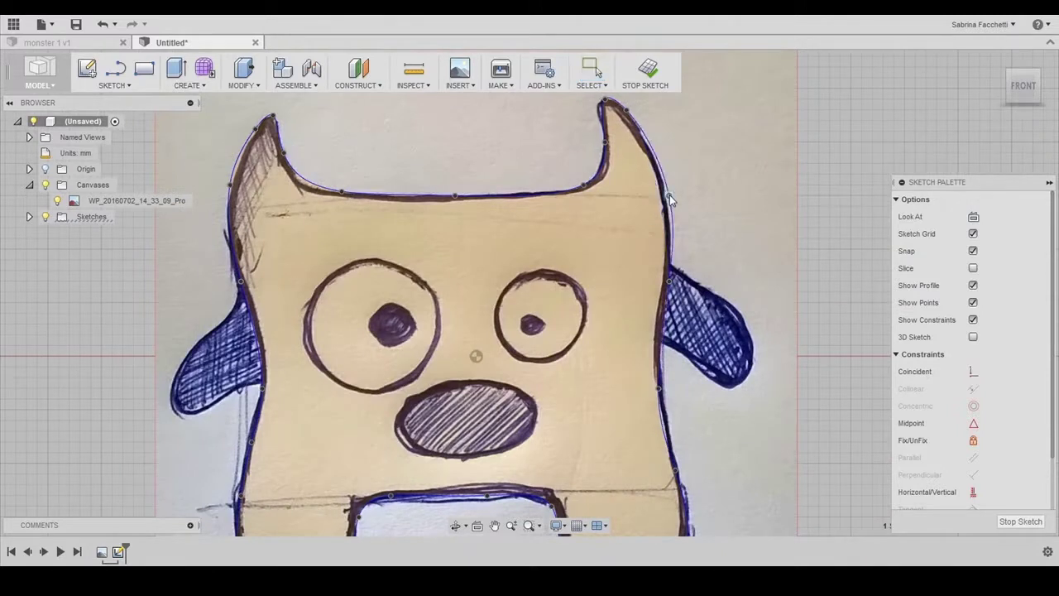
key(Escape)
scroll(519, 277, down, 3)
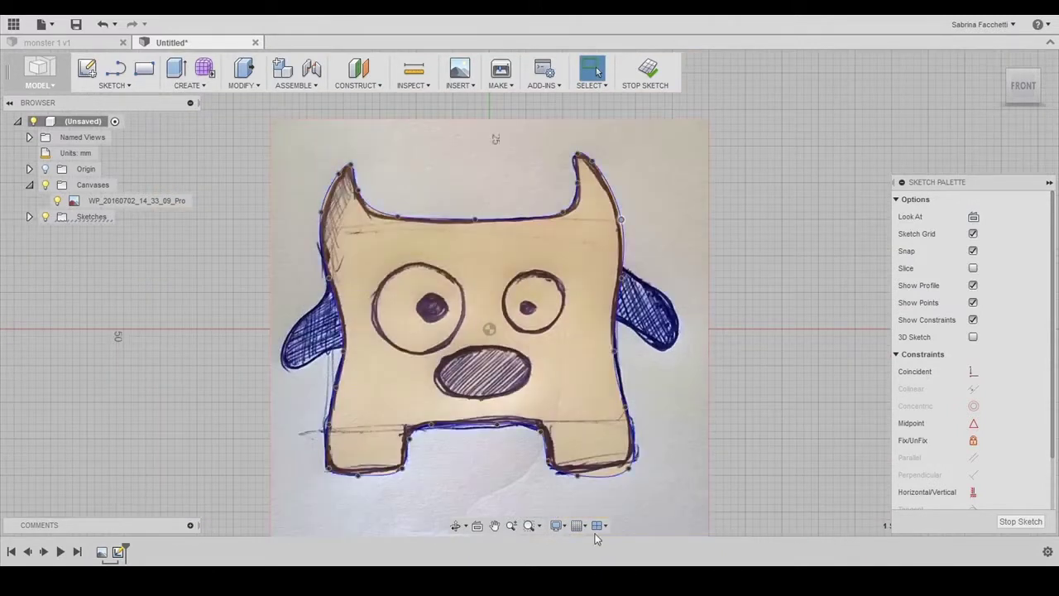
scroll(520, 479, up, 3)
scroll(551, 486, down, 3)
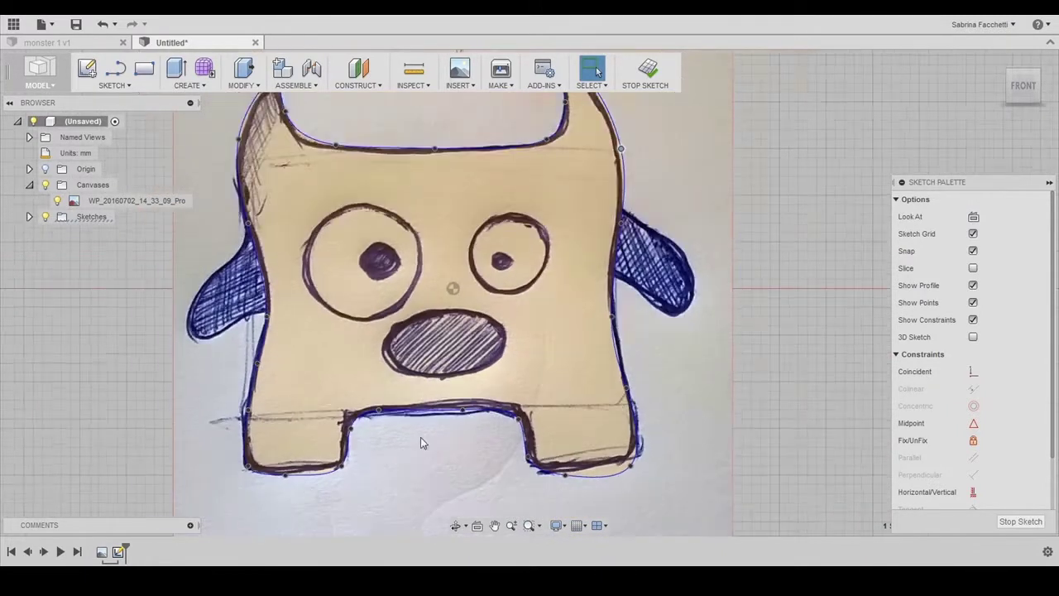
Step: Sketch a horizontal line about 52 mm long across the undersides of both feet
click(128, 86)
click(107, 115)
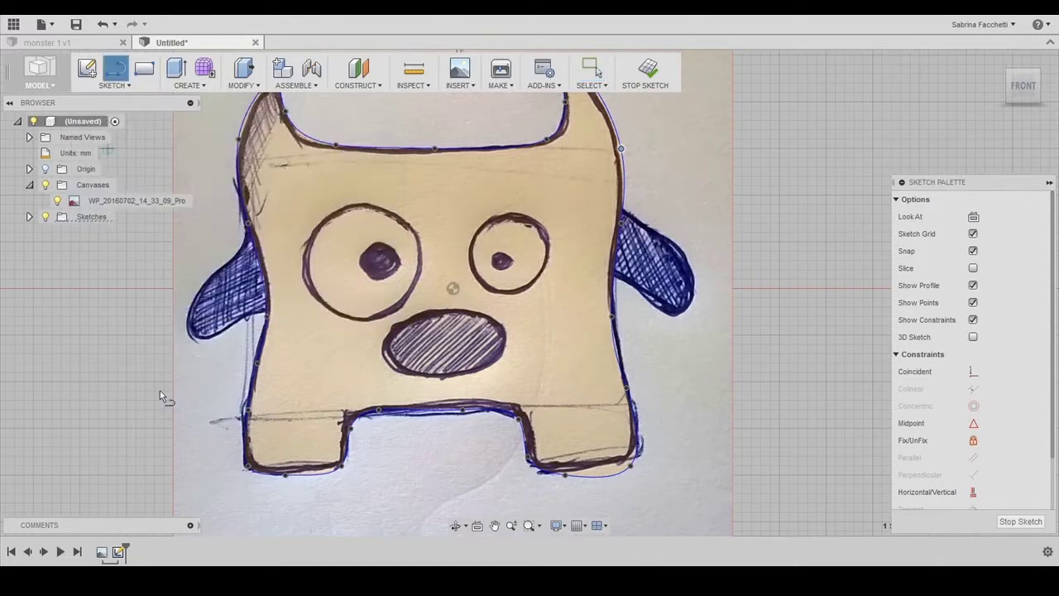
click(201, 465)
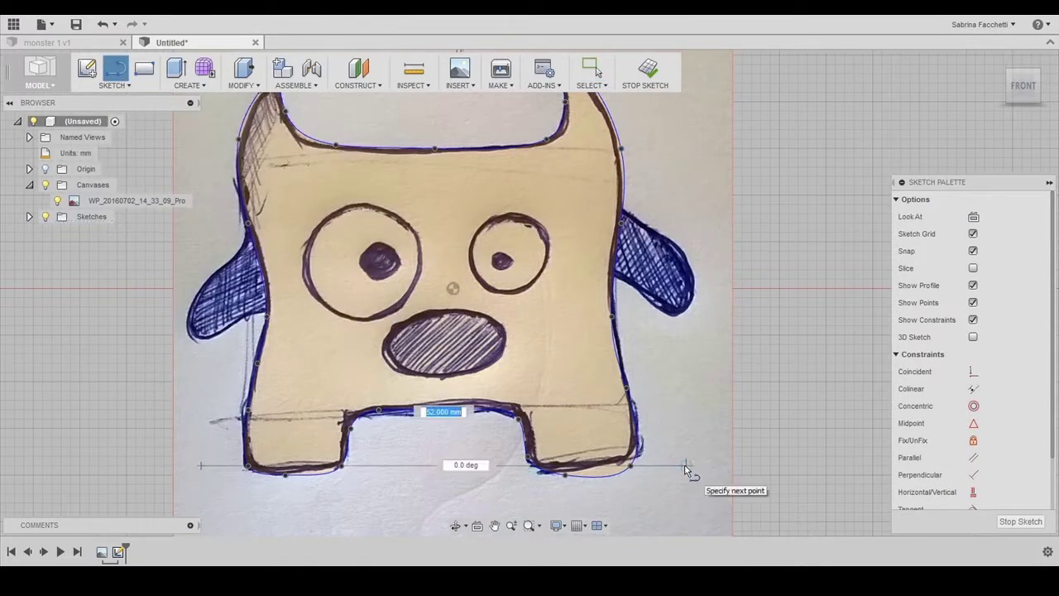
click(685, 468)
key(Escape)
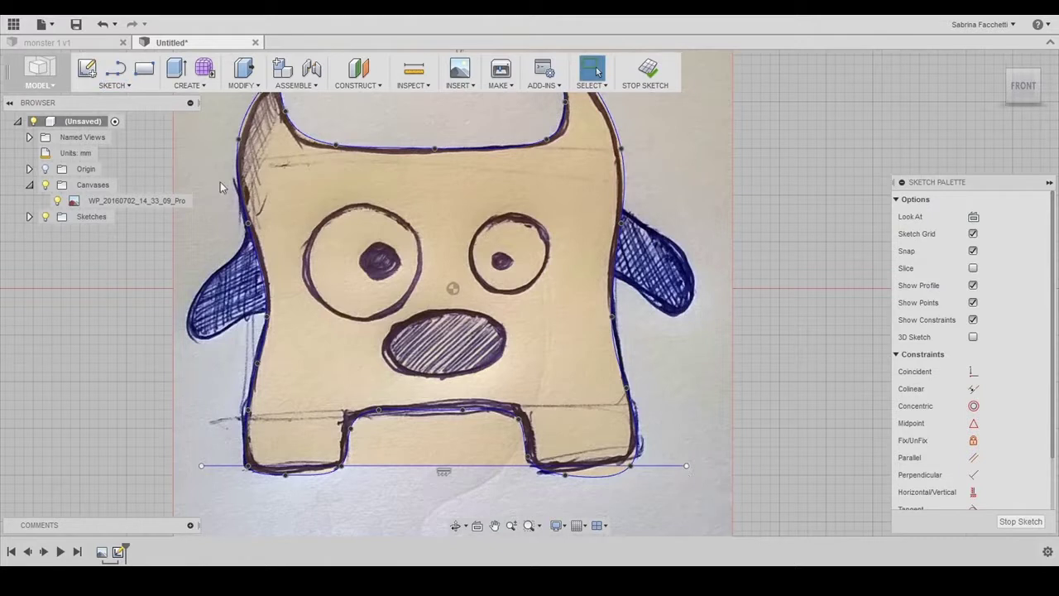
Step: Trim the horizontal line outside the feet and between the legs, and trim away the spline bulges below it to flatten both feet
click(119, 86)
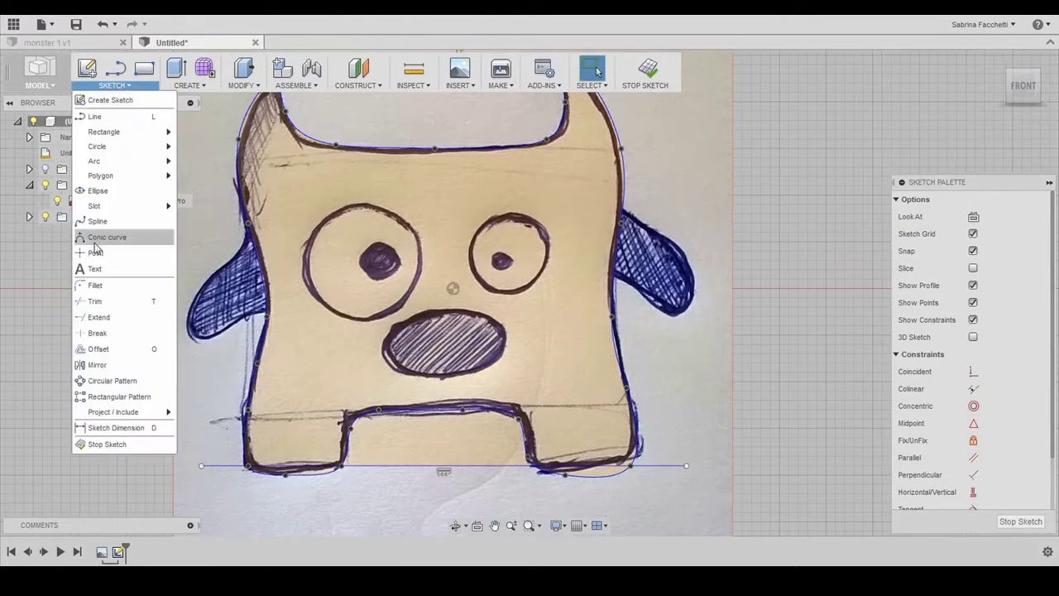
click(98, 303)
scroll(378, 502, up, 3)
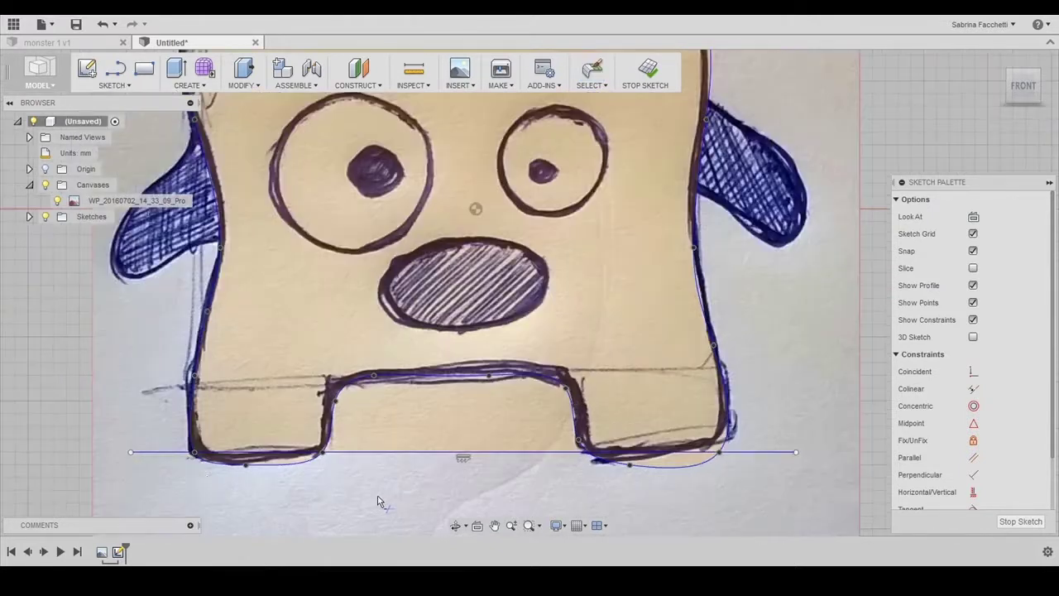
click(153, 453)
click(356, 455)
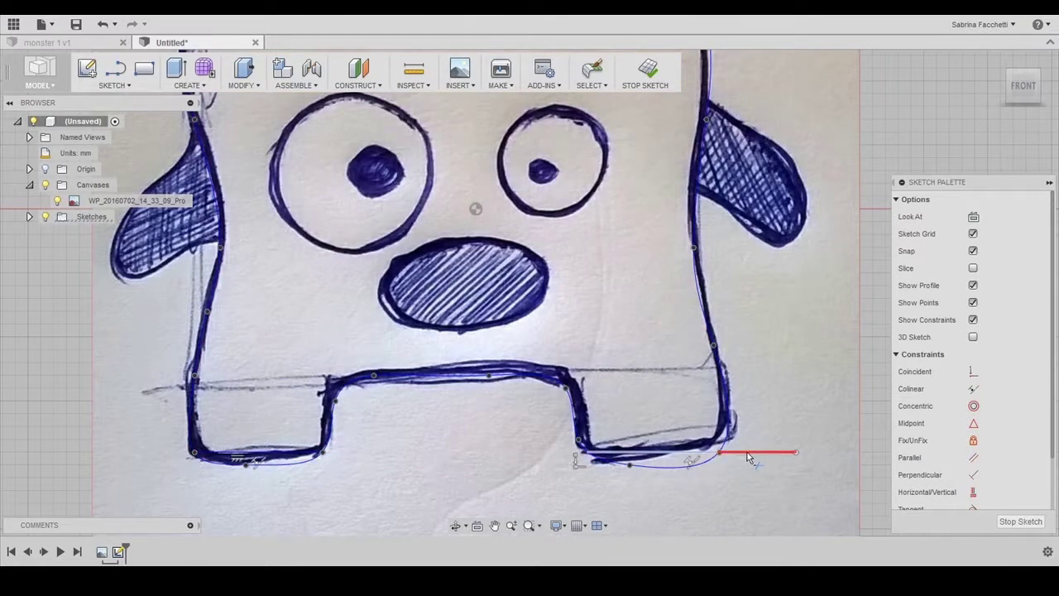
click(755, 452)
click(265, 460)
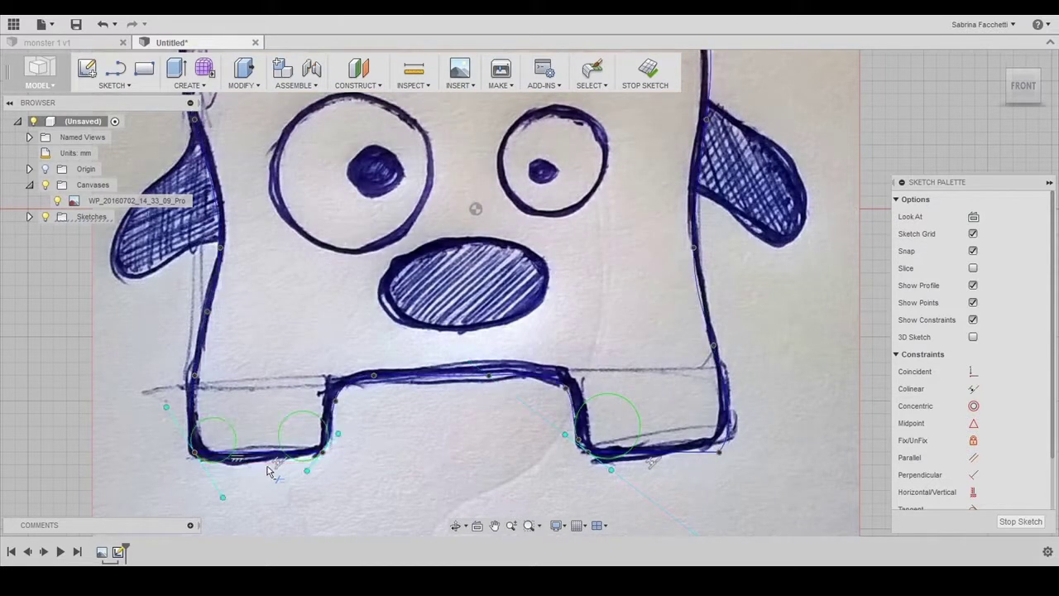
key(Escape)
scroll(440, 462, down, 5)
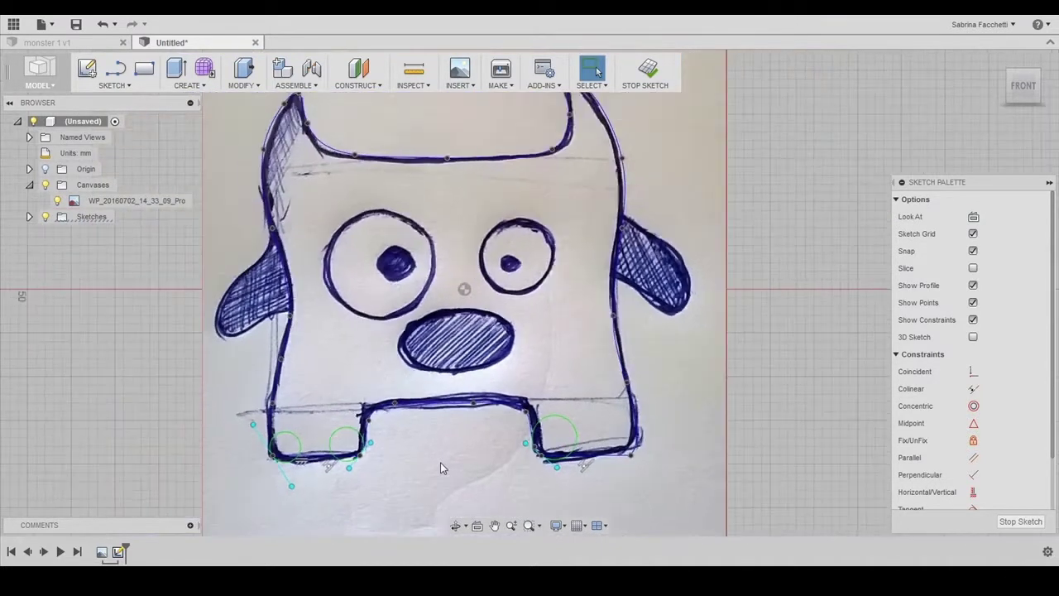
Step: Extrude the monster's body profile as a new body in the Two Side direction, 15 mm on each side
shift+middle_drag(441, 462, 617, 326)
click(190, 84)
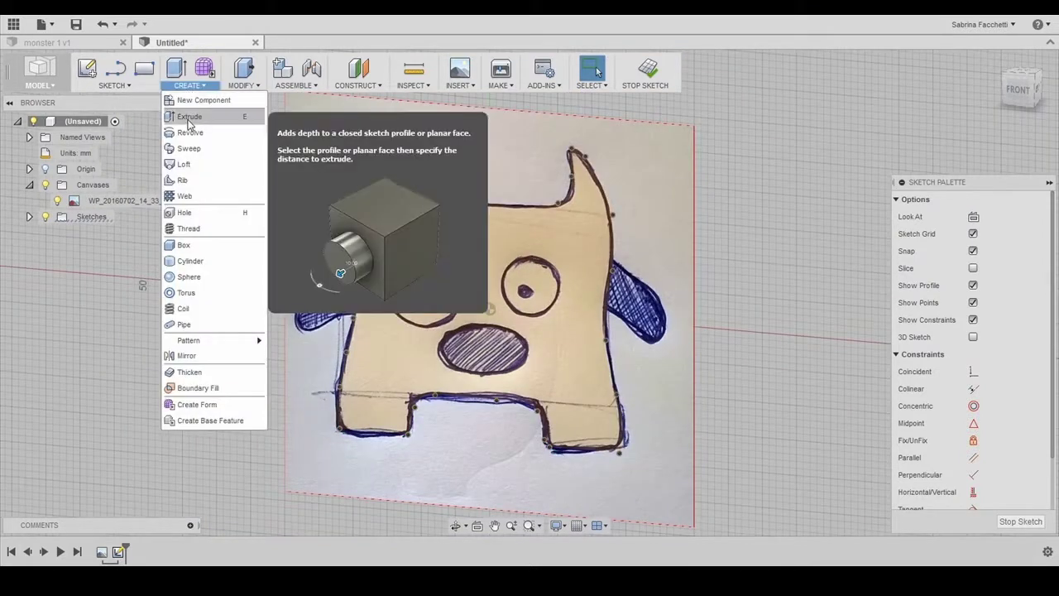
click(187, 114)
click(514, 241)
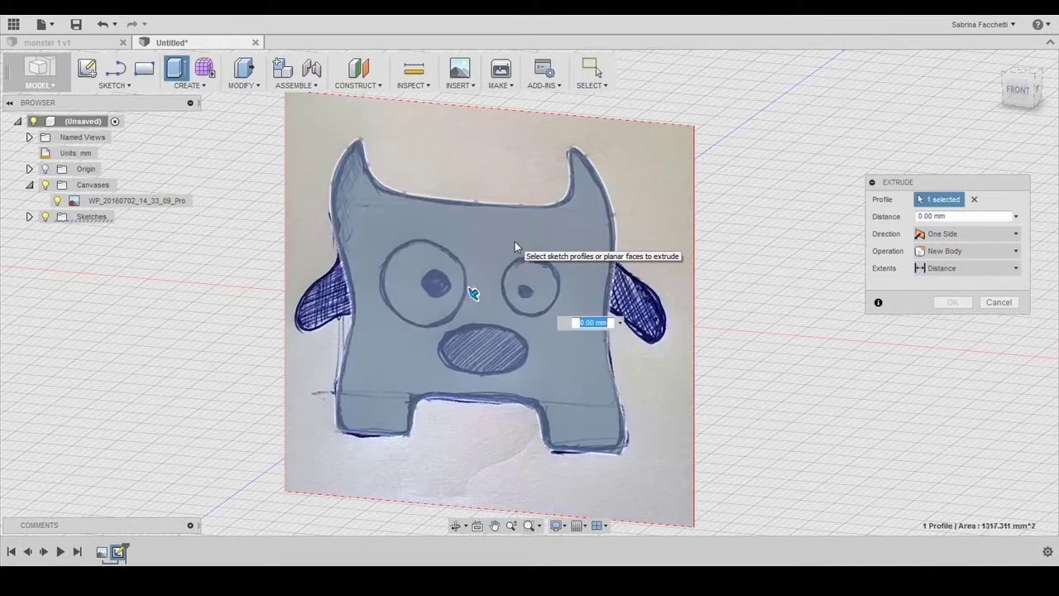
click(932, 239)
click(955, 266)
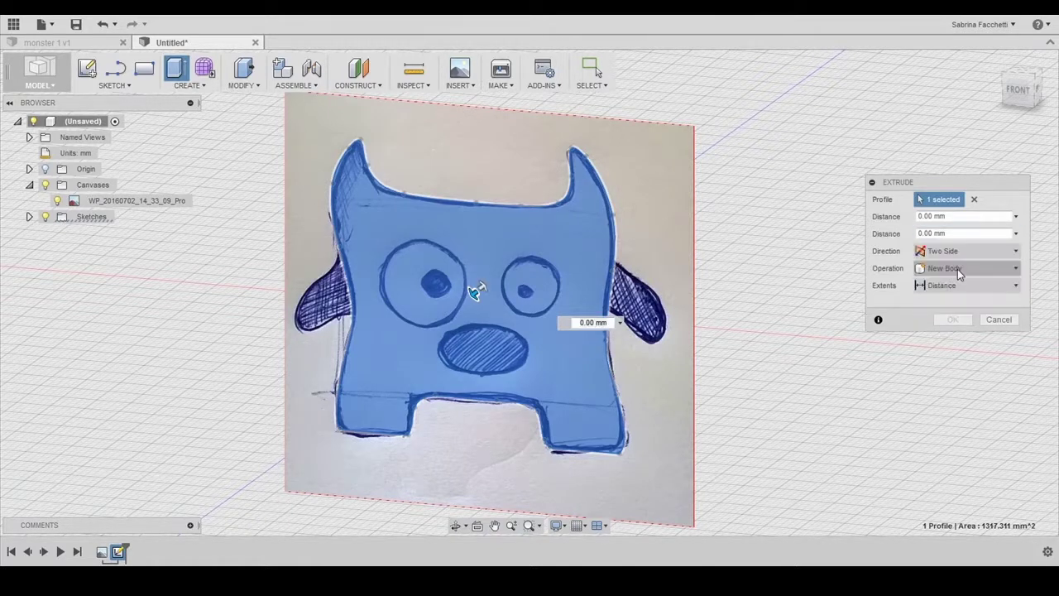
click(952, 216)
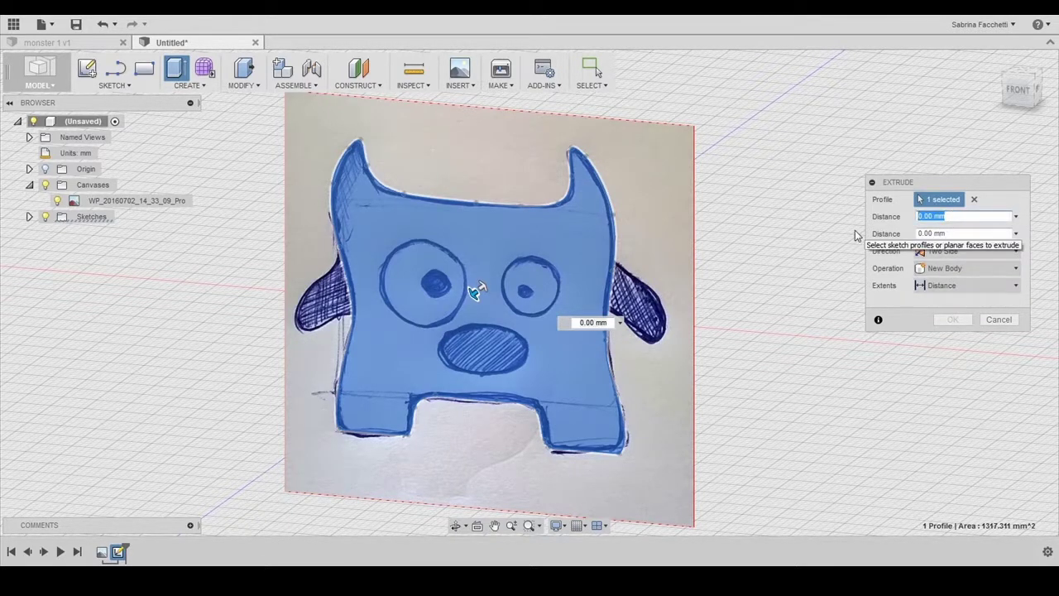
key(Tab)
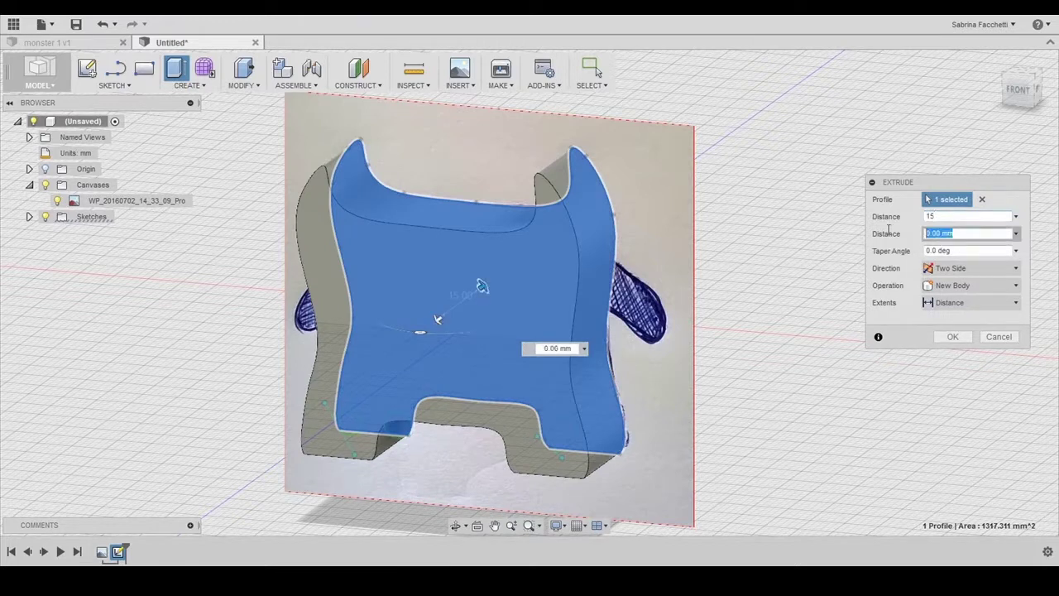
text(15)
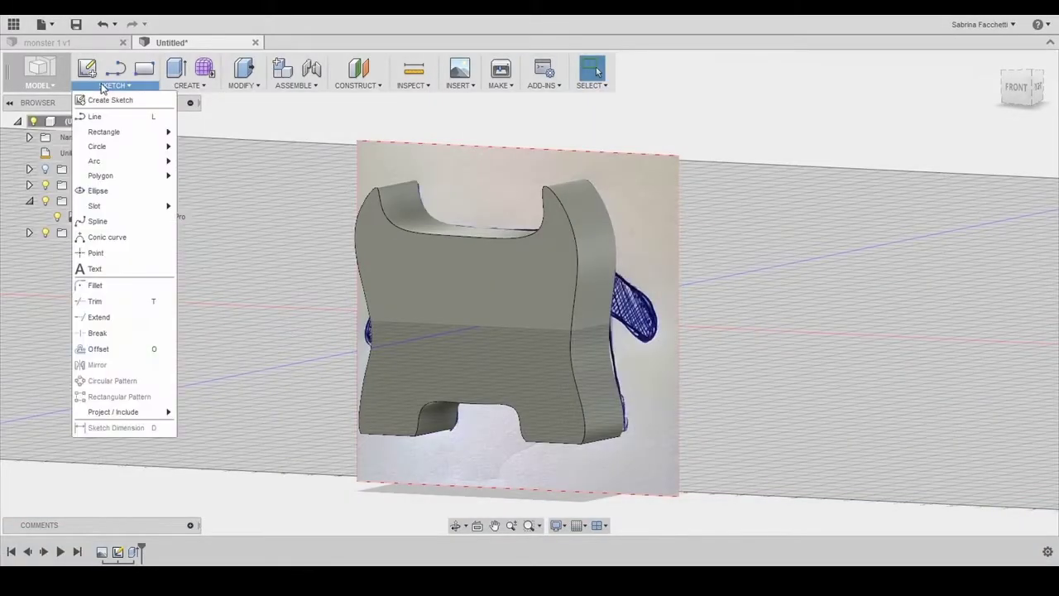
Step: On the body's front face, trace the drawing's left arm with a closed spline that extends into the body
click(94, 222)
click(546, 284)
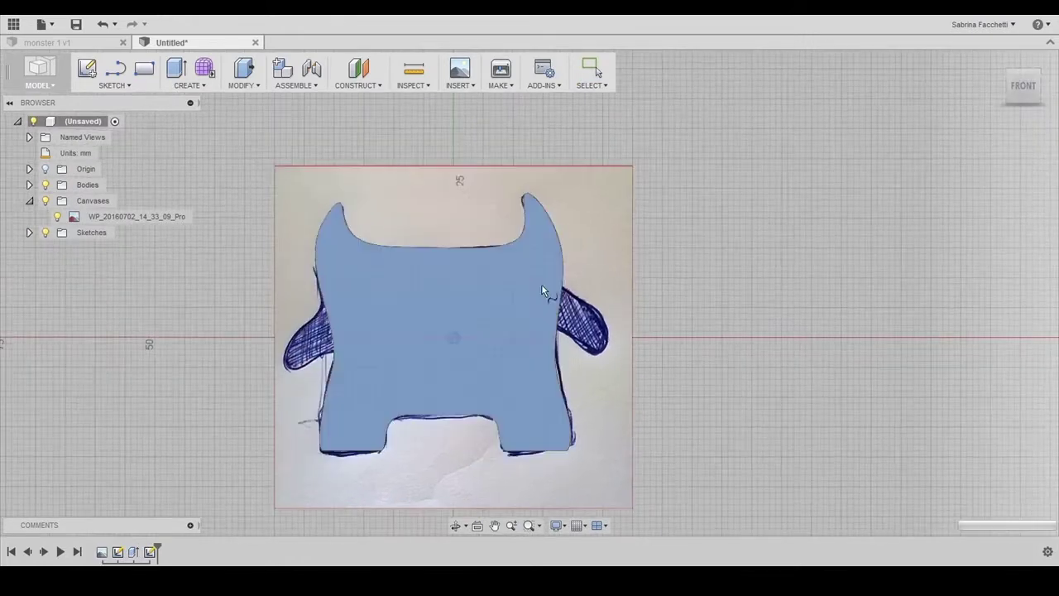
click(372, 182)
click(358, 234)
click(308, 277)
click(280, 331)
click(281, 364)
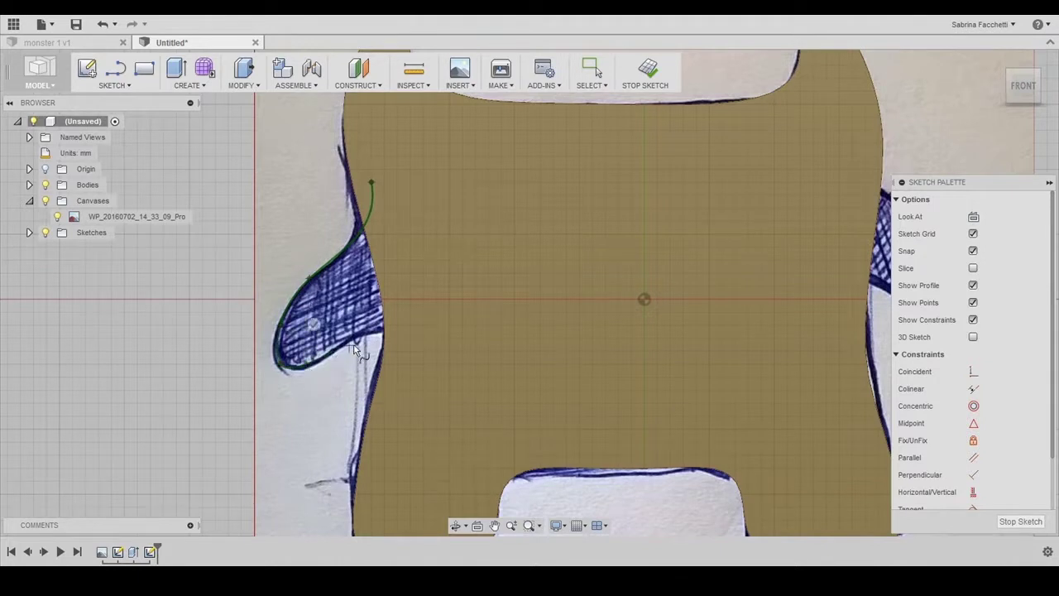
click(376, 184)
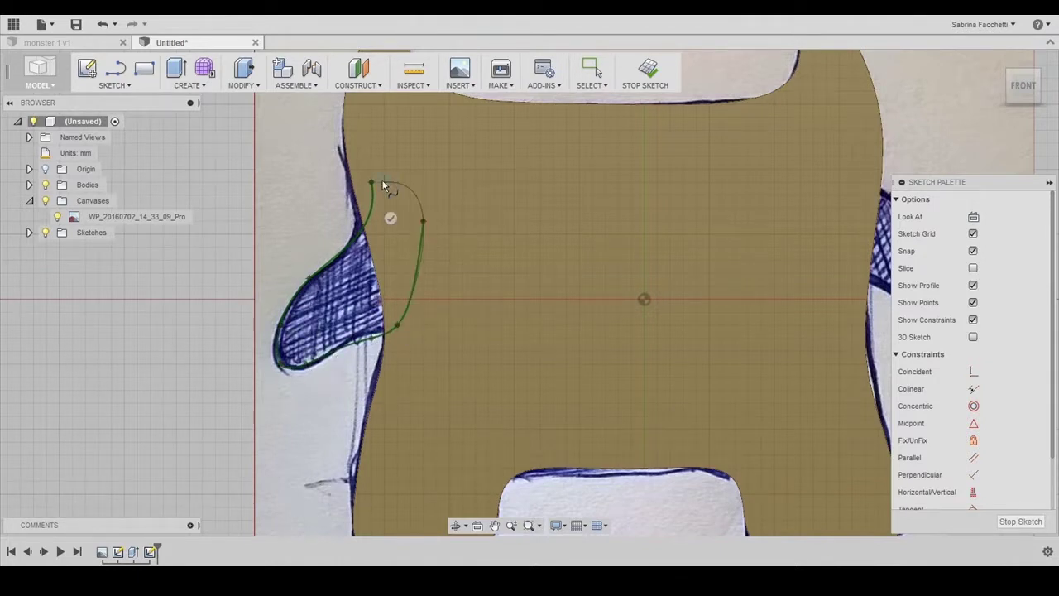
Step: Trace the drawing's right arm with a closed spline that overlaps the body
middle_drag(383, 184, 134, 174)
click(610, 175)
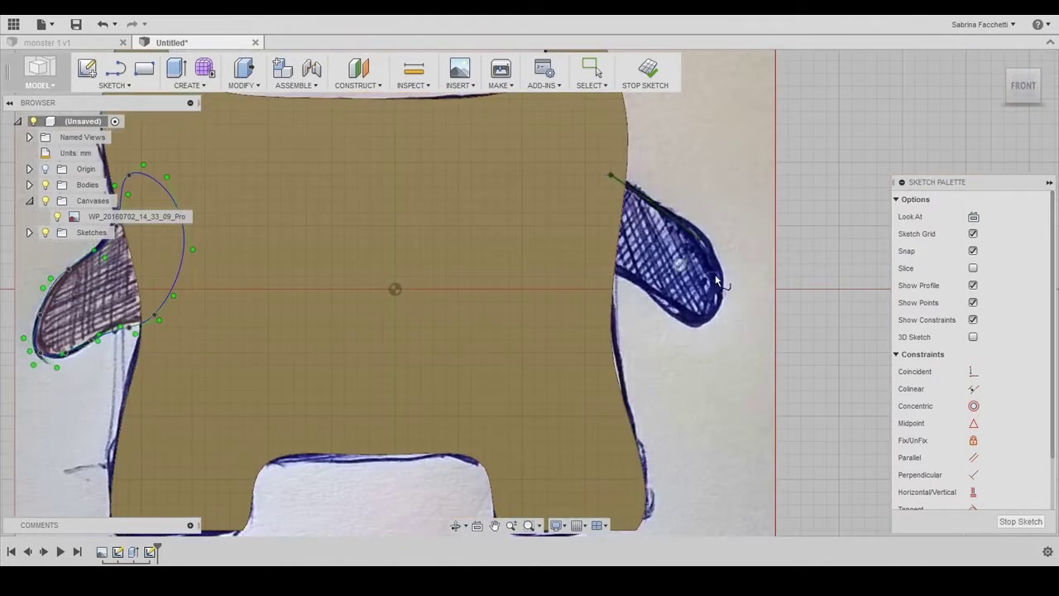
click(724, 298)
click(701, 328)
click(654, 293)
click(586, 264)
click(573, 187)
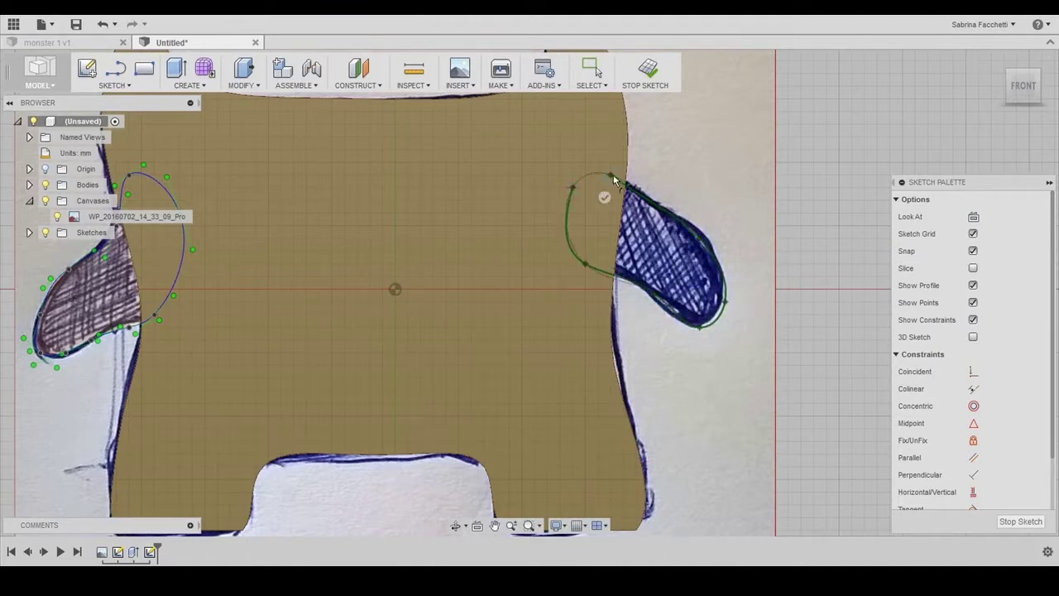
click(611, 176)
key(Escape)
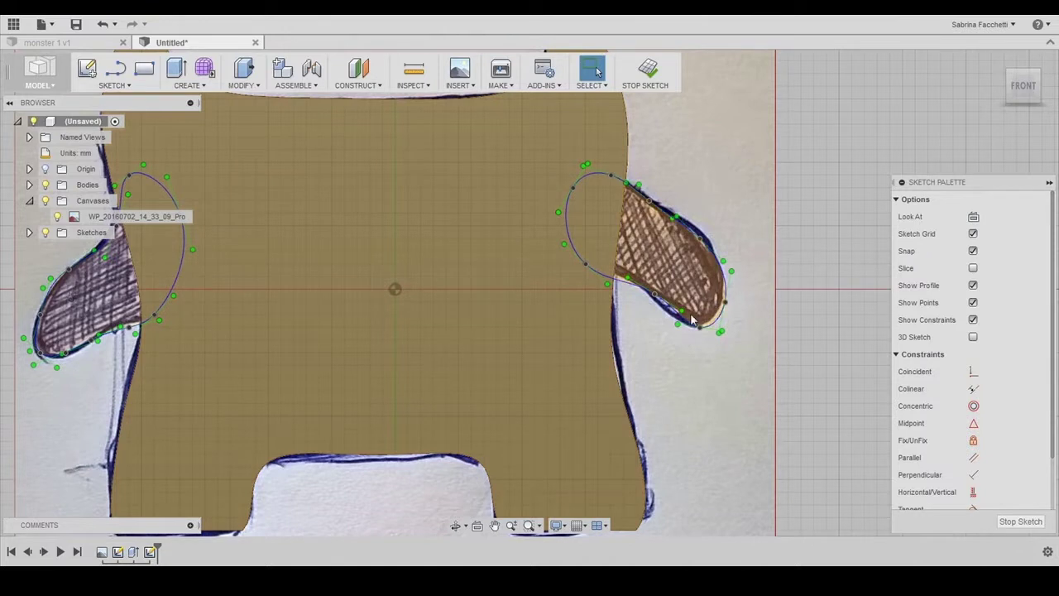
Step: Extrude both arms' profiles, including the parts overlapping the body, as a Two Side Join with a first distance of 10 mm
click(189, 85)
click(189, 117)
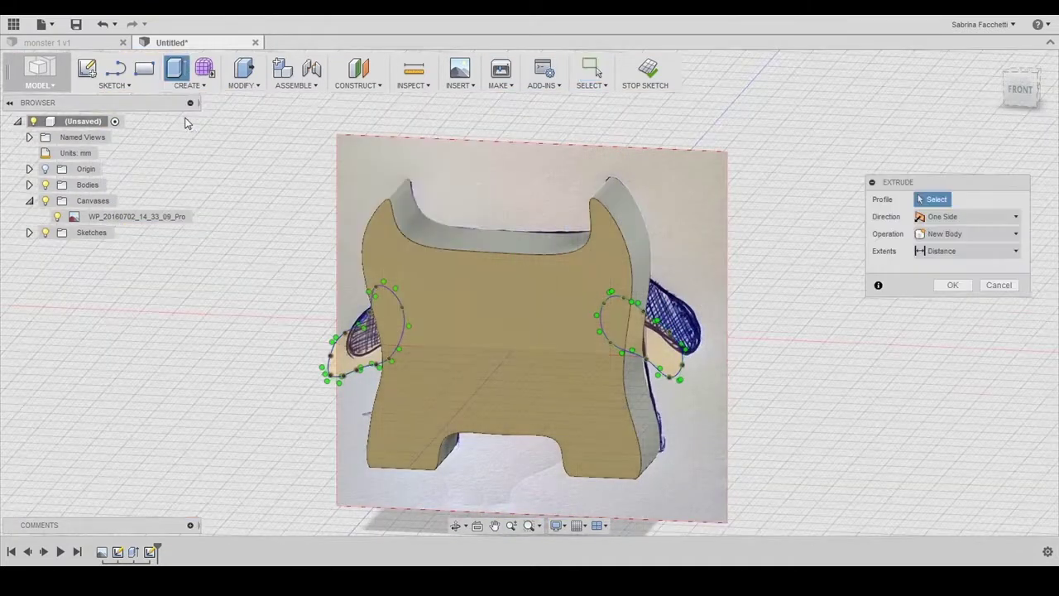
click(355, 344)
click(662, 348)
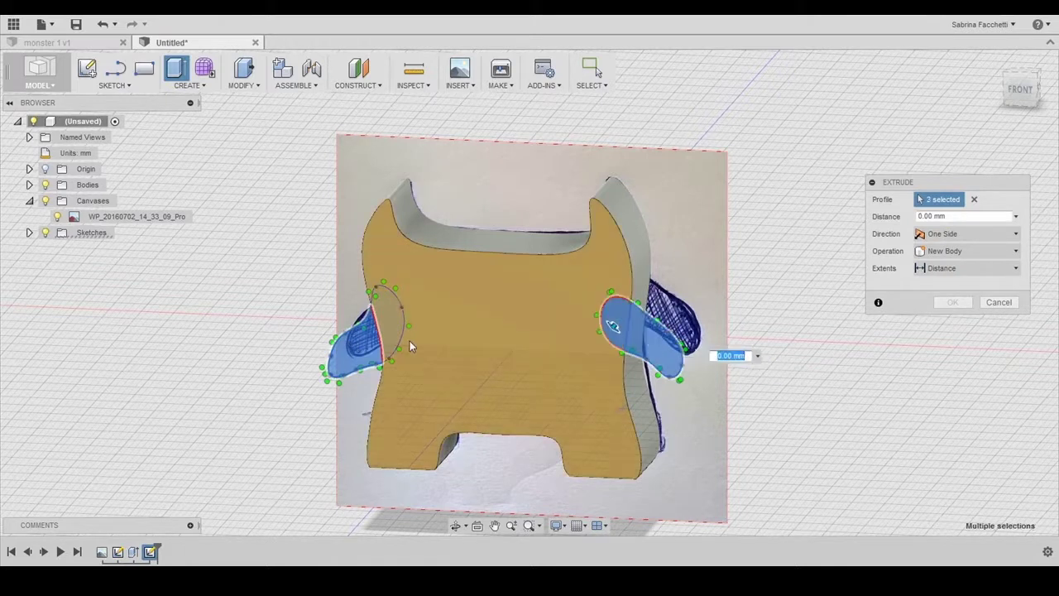
click(391, 319)
scroll(289, 267, down, 3)
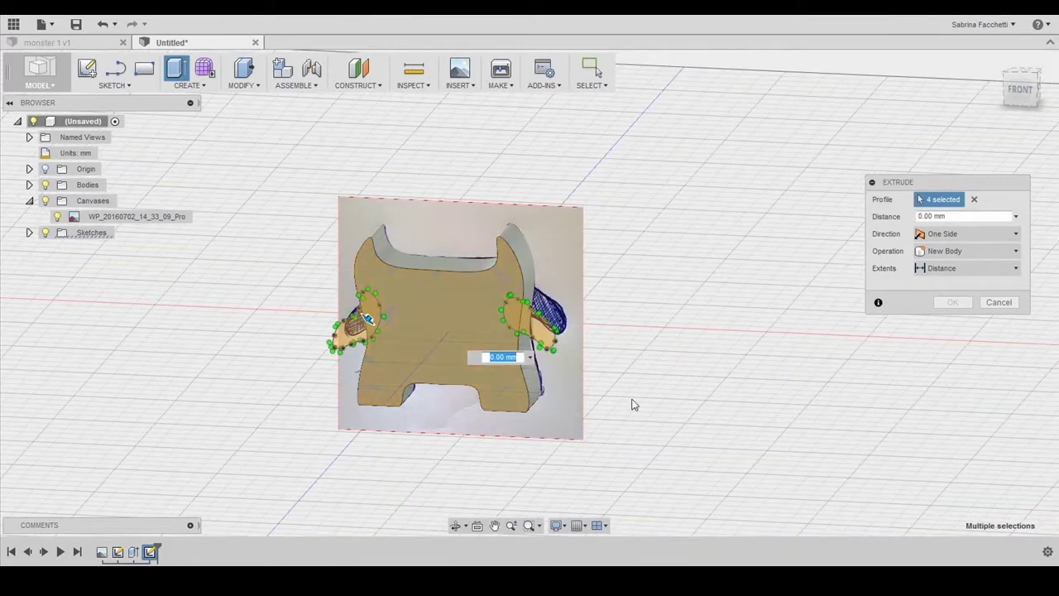
click(938, 234)
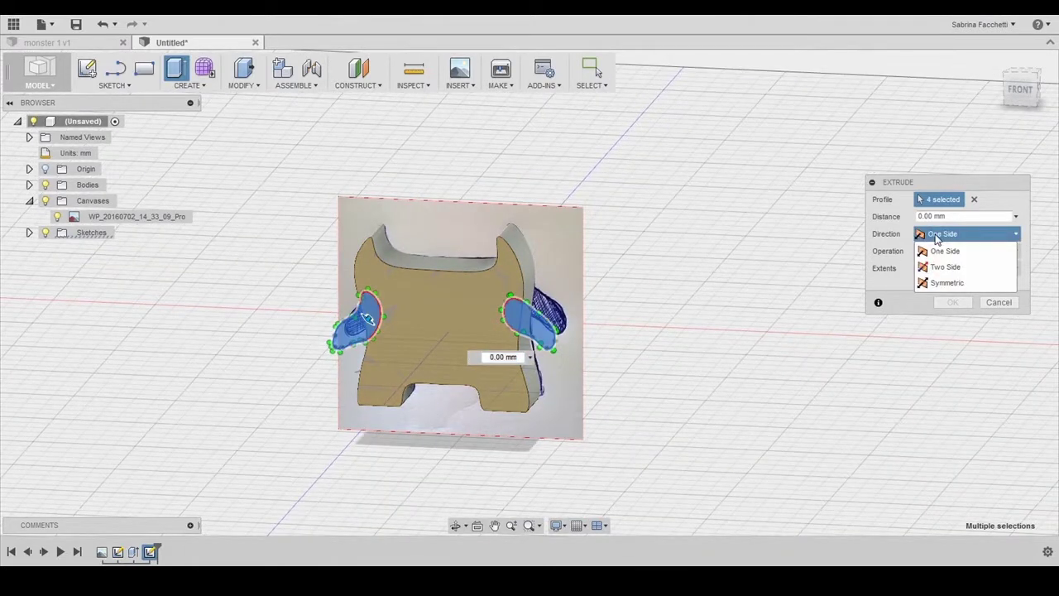
click(945, 266)
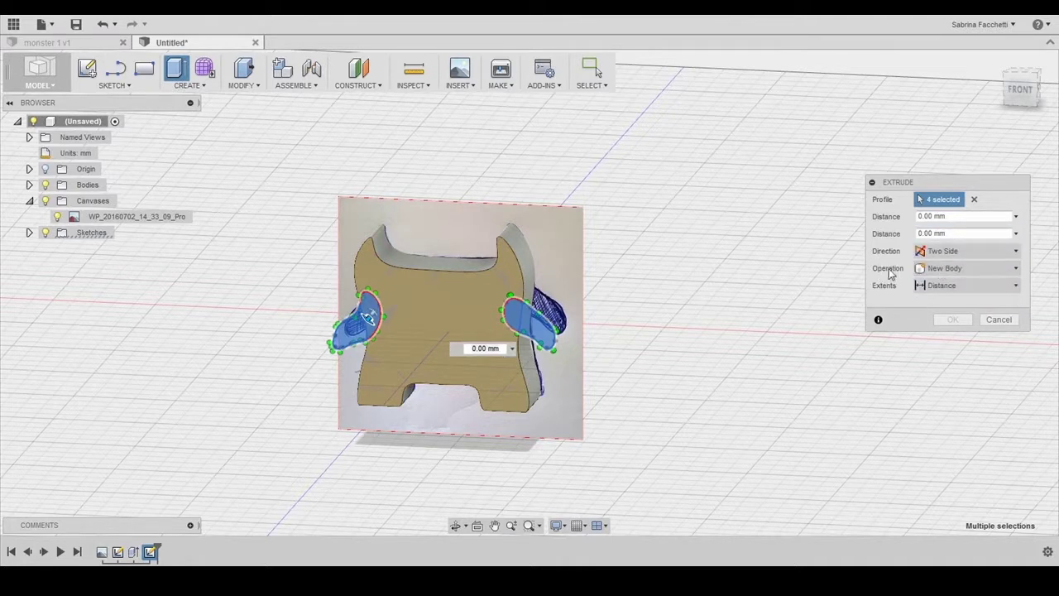
click(943, 268)
click(937, 282)
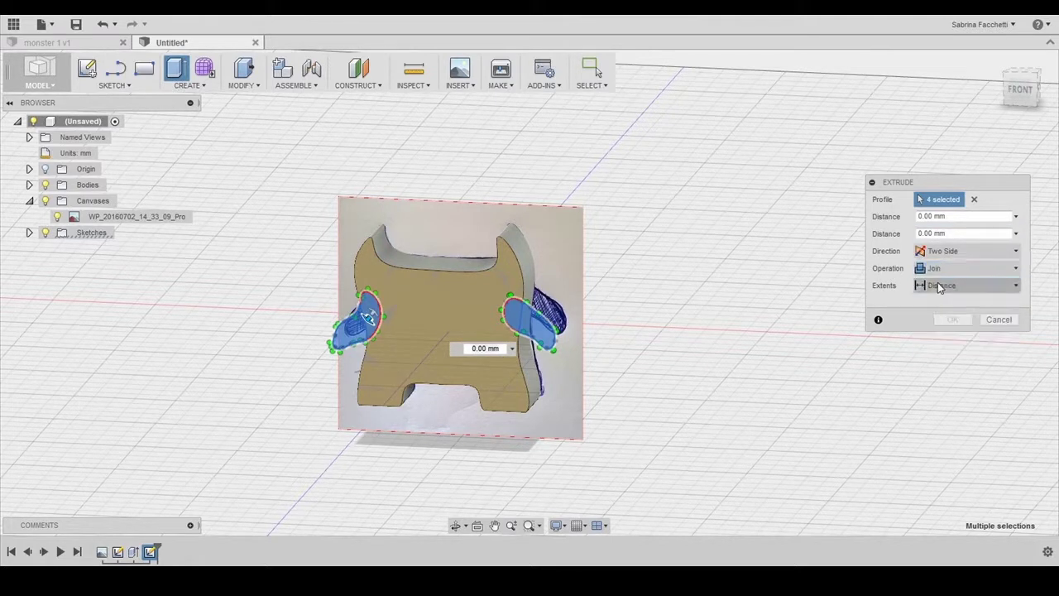
click(967, 216)
text(10)
key(Tab)
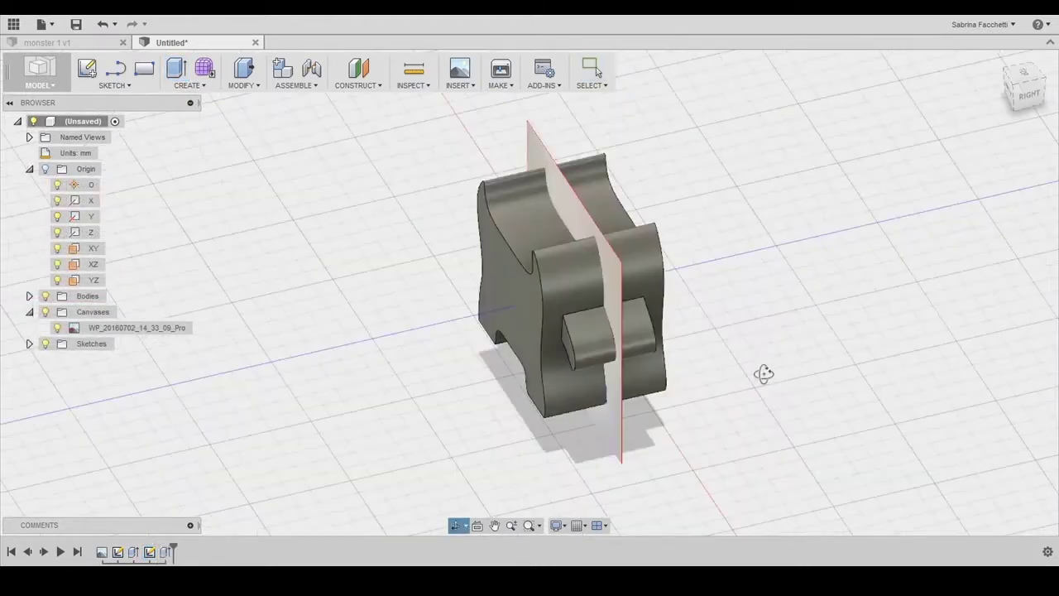
Step: Start a spline sketch on the monster's front face and hide Body1 to expose the drawing
drag(763, 374, 815, 361)
key(Escape)
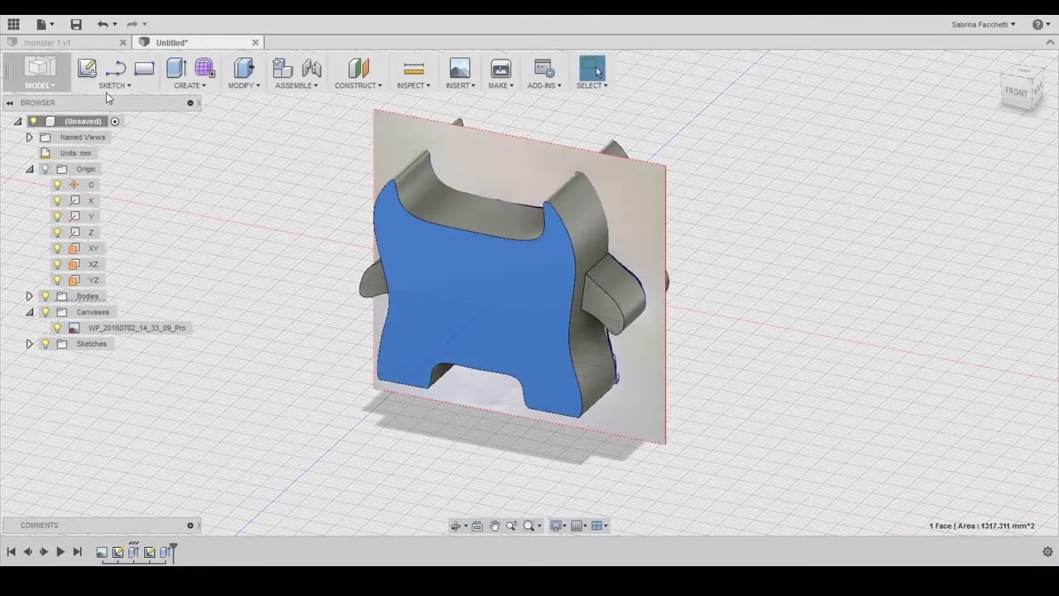
click(109, 87)
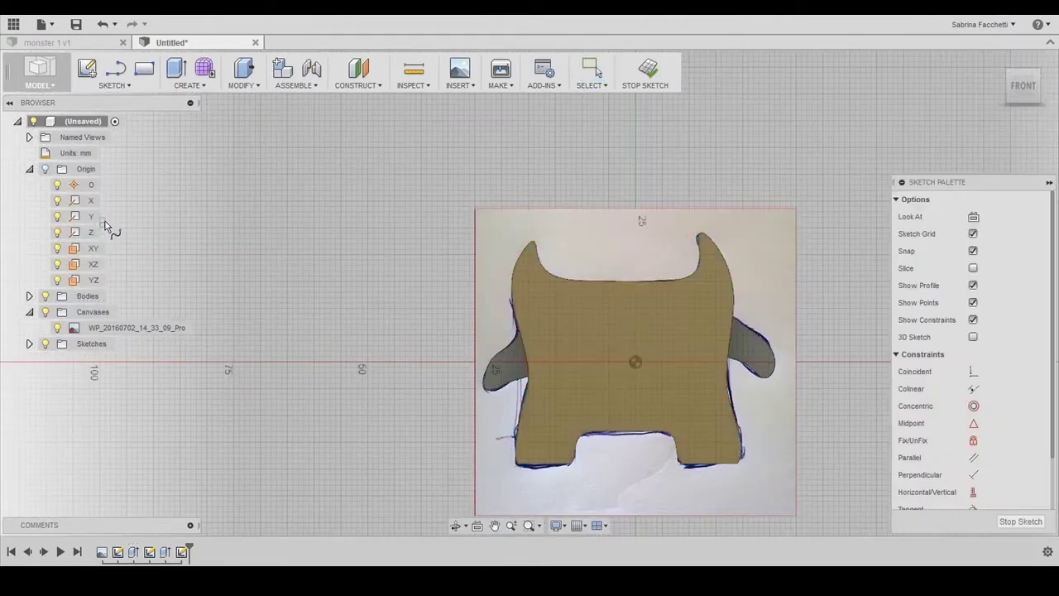
click(29, 297)
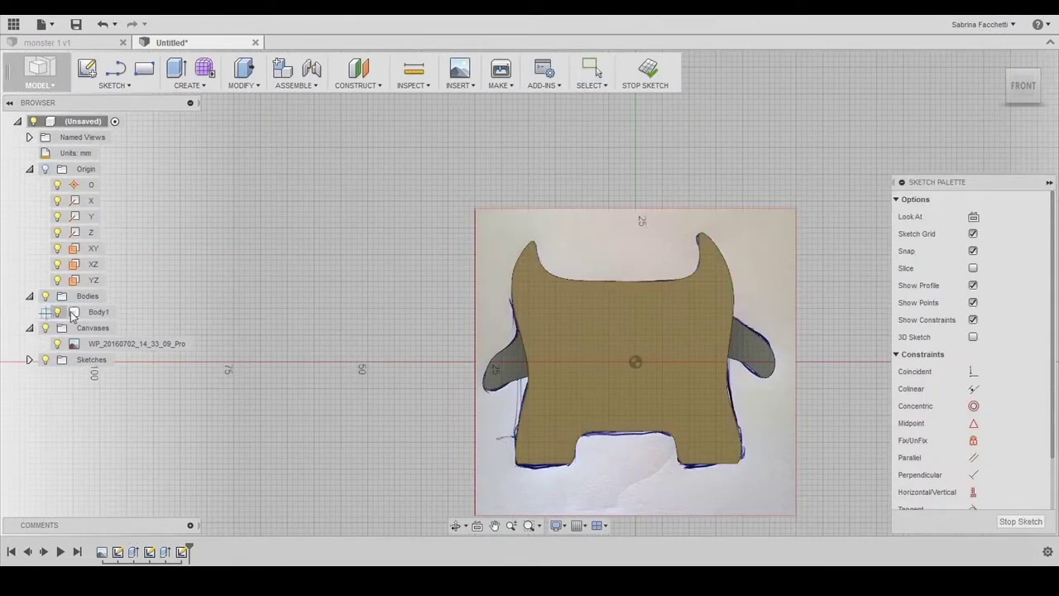
click(57, 314)
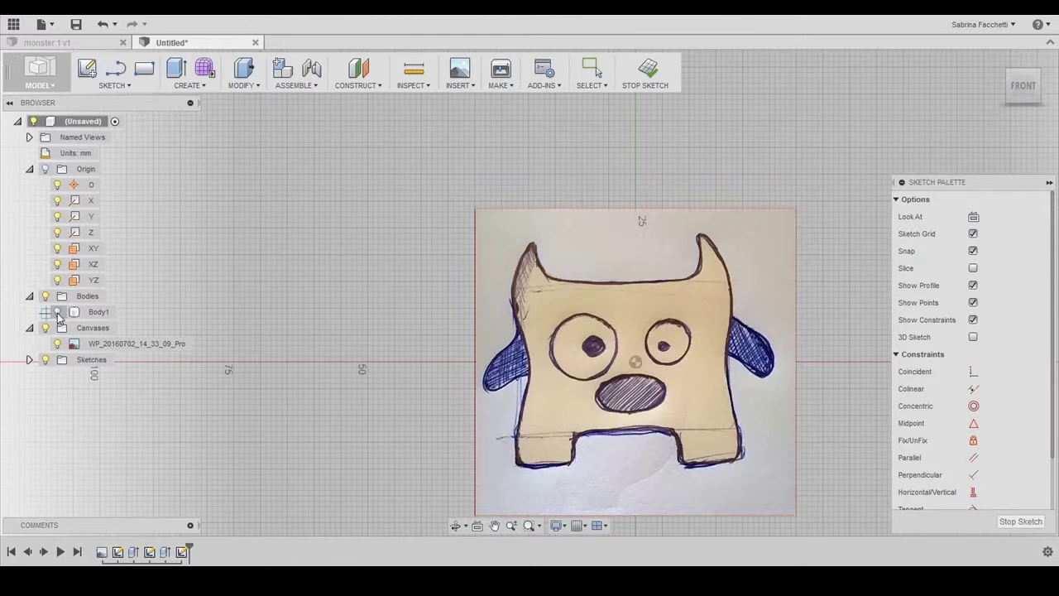
Step: Trace the outline of the monster's mouth with a closed spline
scroll(634, 397, up, 5)
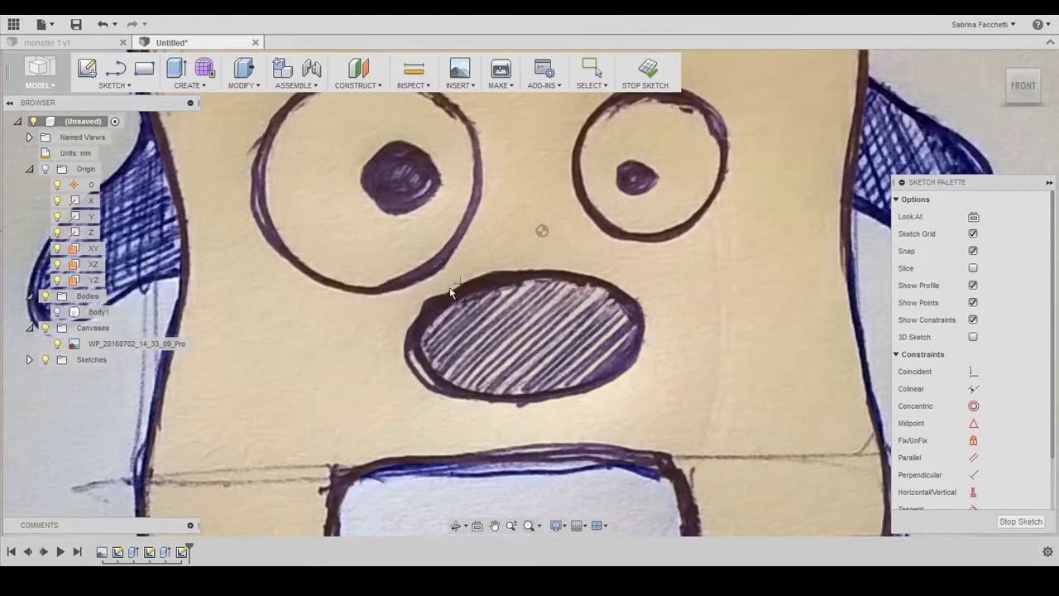
click(406, 343)
click(444, 394)
click(536, 403)
click(614, 392)
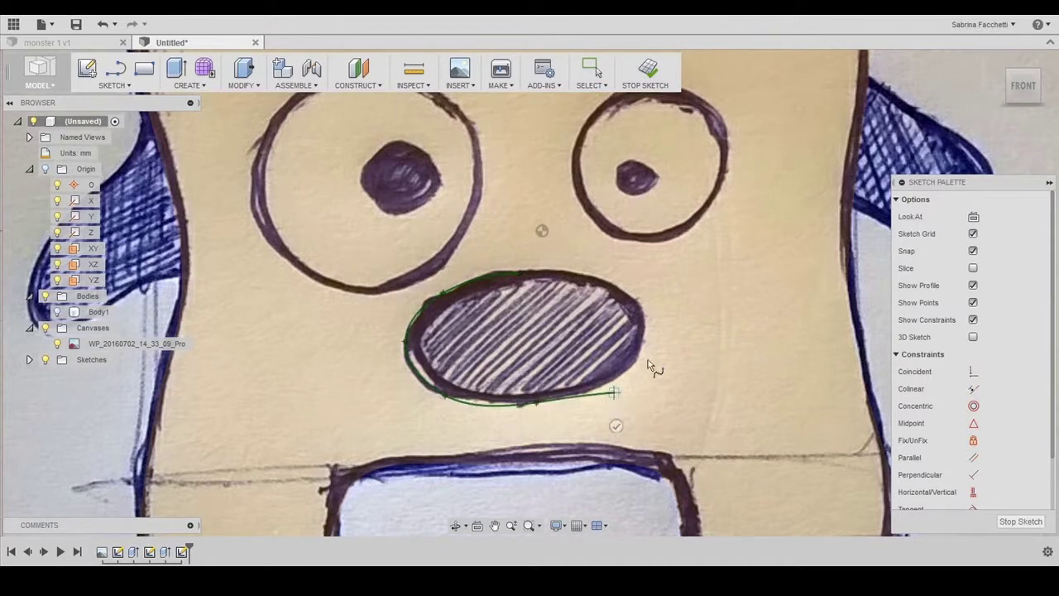
click(655, 333)
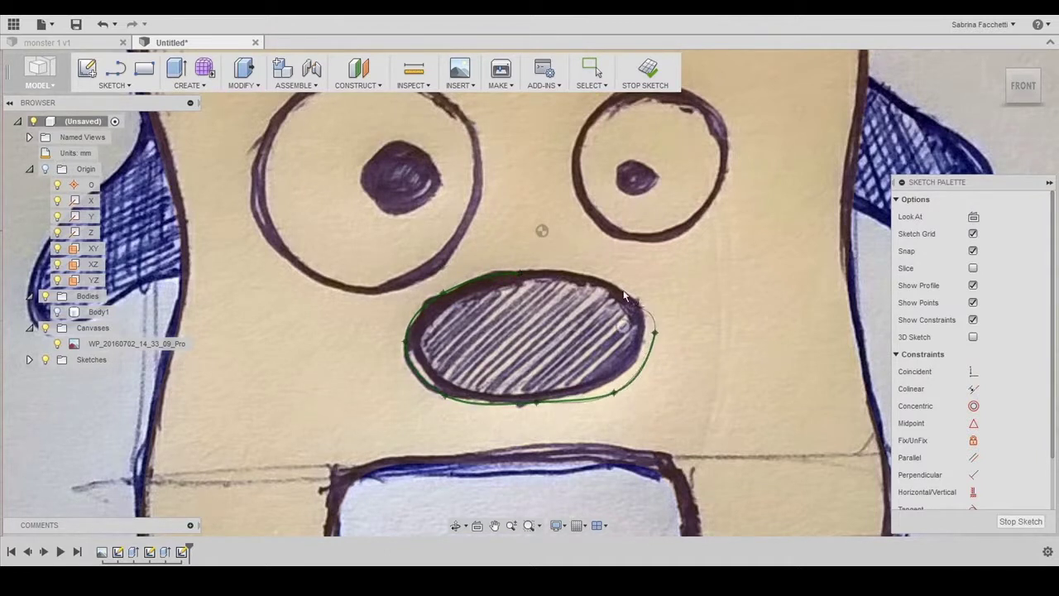
click(521, 271)
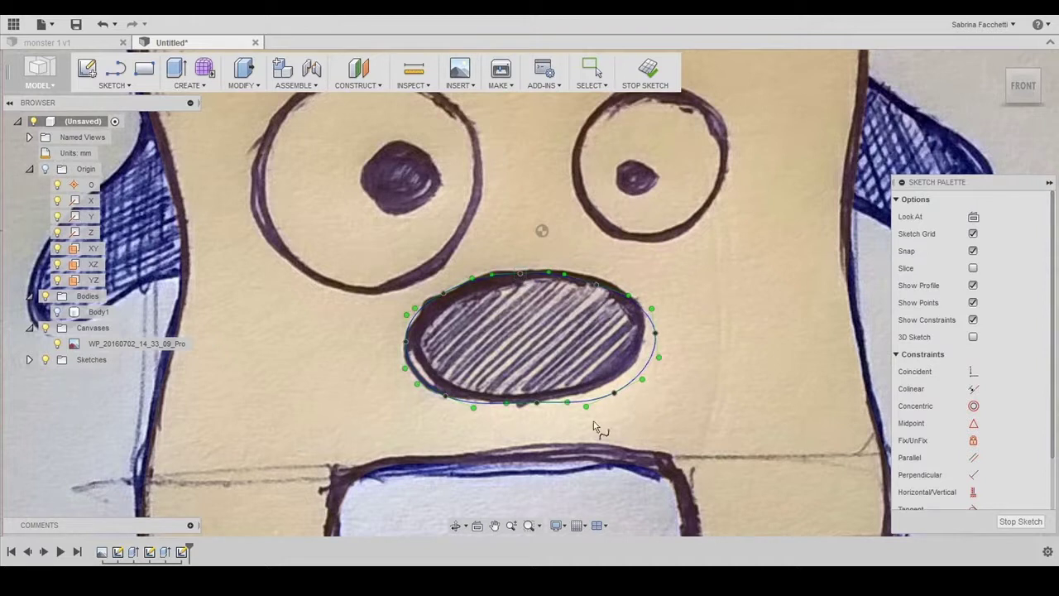
Step: Adjust the mouth spline's fit points along its lower and right-hand edges to follow the drawn outline more closely
key(Escape)
click(533, 404)
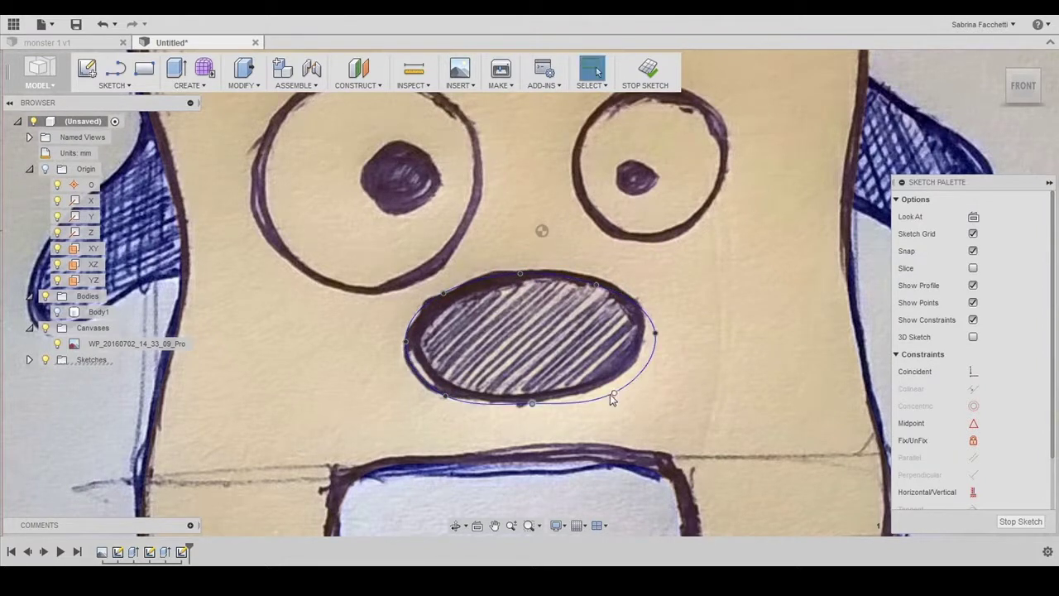
drag(614, 393, 606, 385)
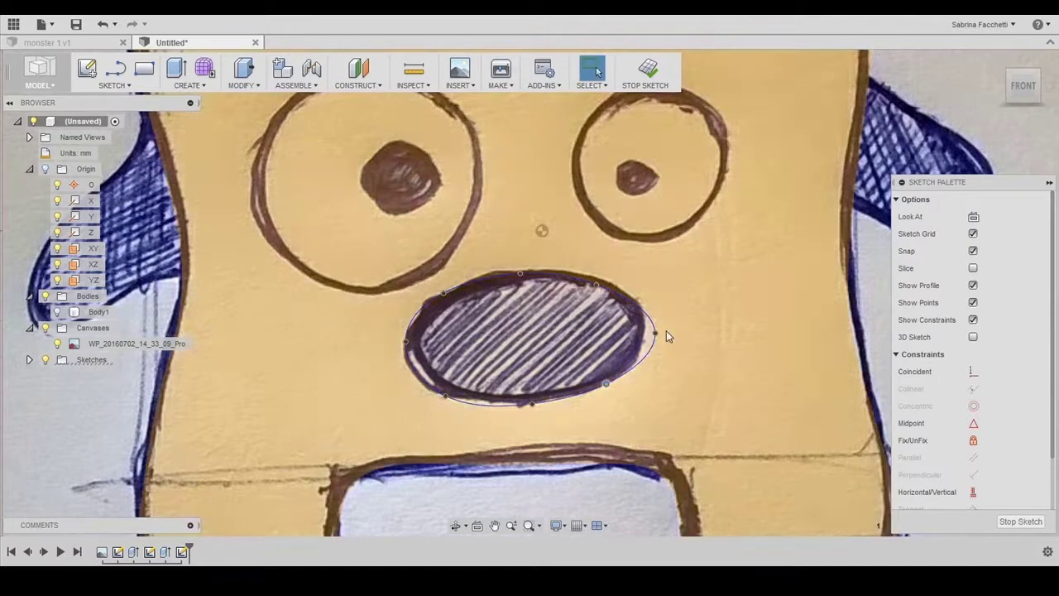
drag(656, 333, 650, 338)
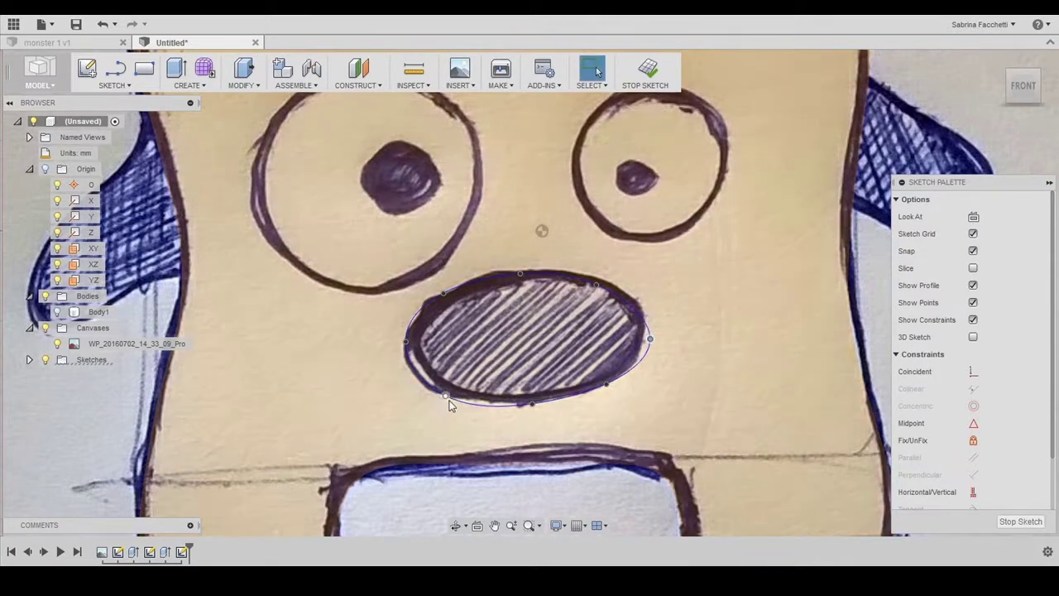
Step: Show Body1 and extrude the mouth profile into it as a one-sided Cut with a distance of -5 mm
scroll(355, 380, down, 6)
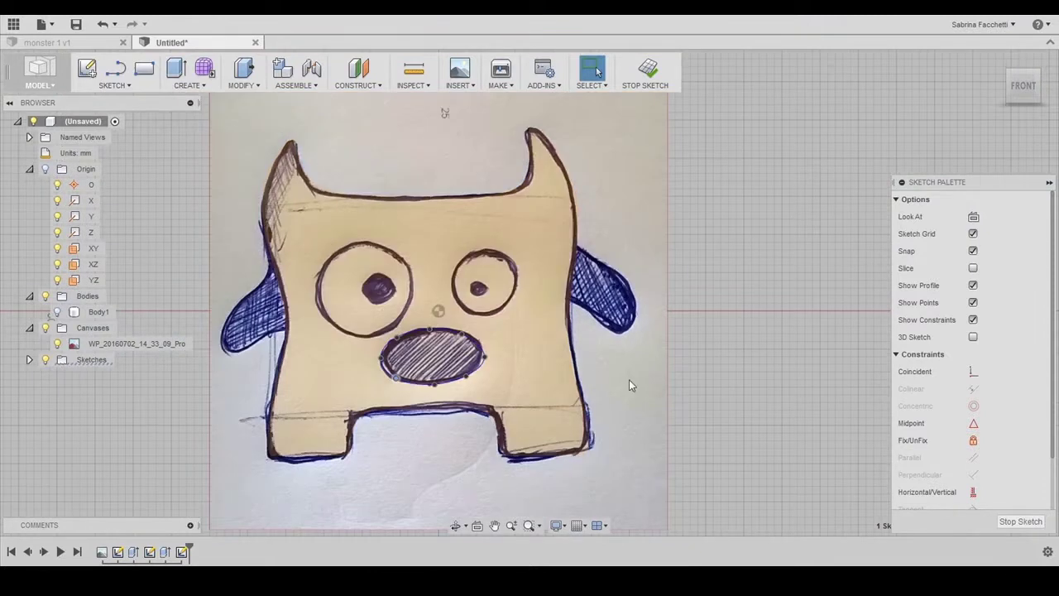
click(434, 361)
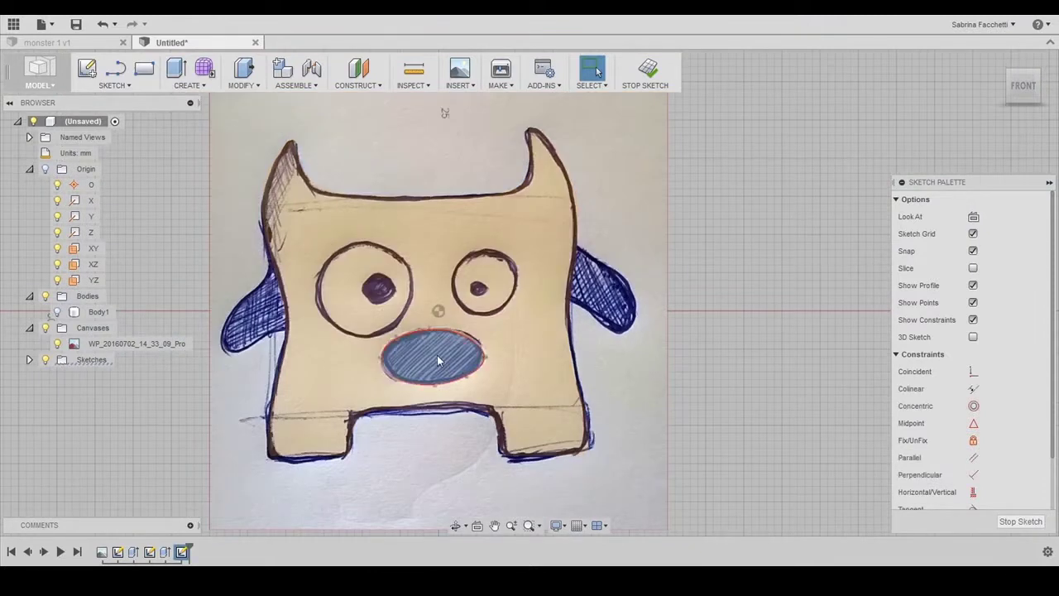
click(180, 86)
click(190, 117)
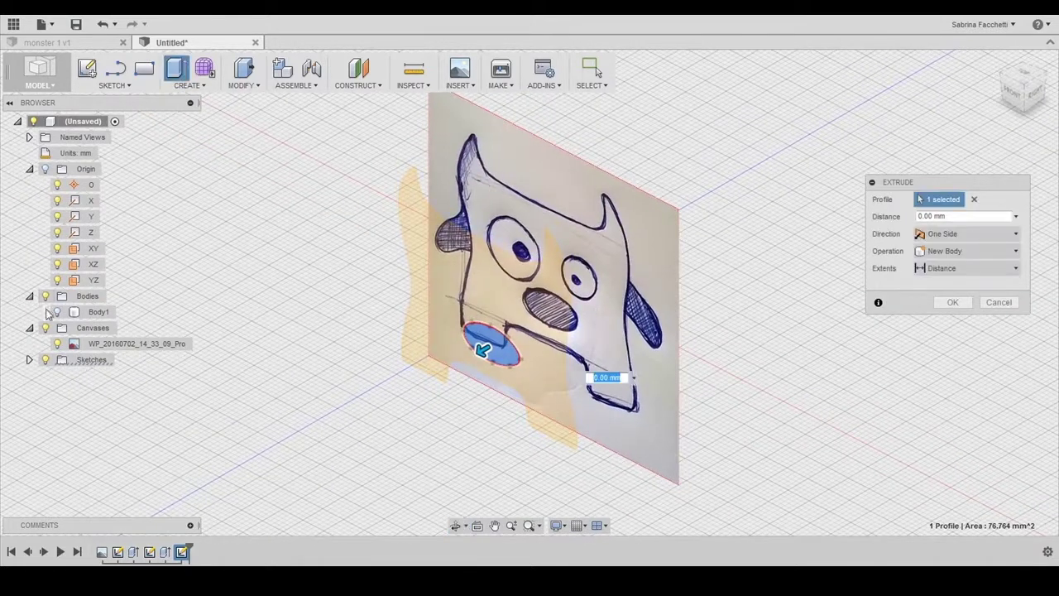
click(57, 312)
scroll(501, 348, up, 2)
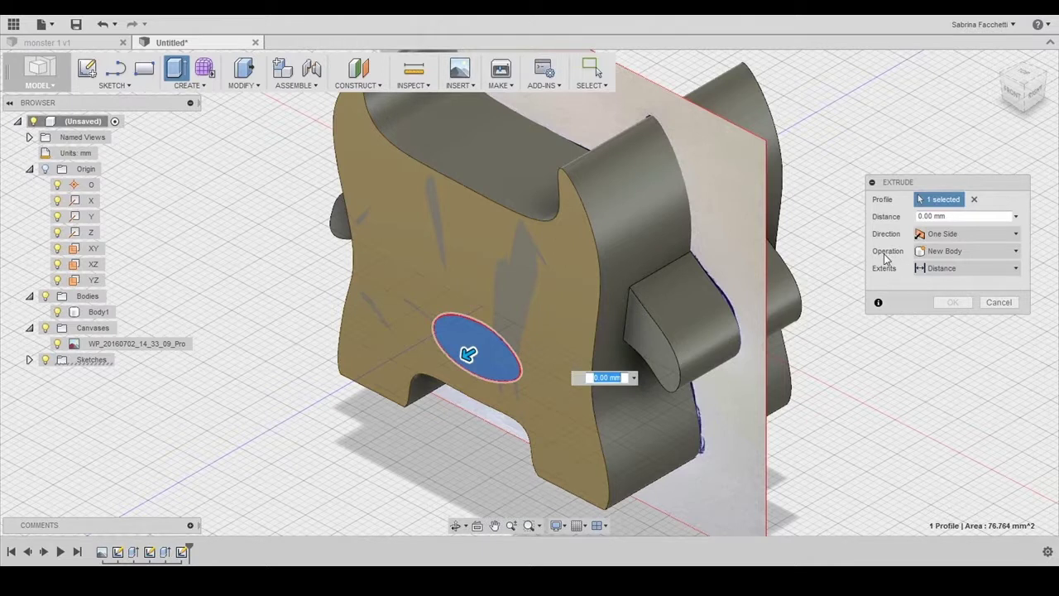
click(952, 251)
click(943, 283)
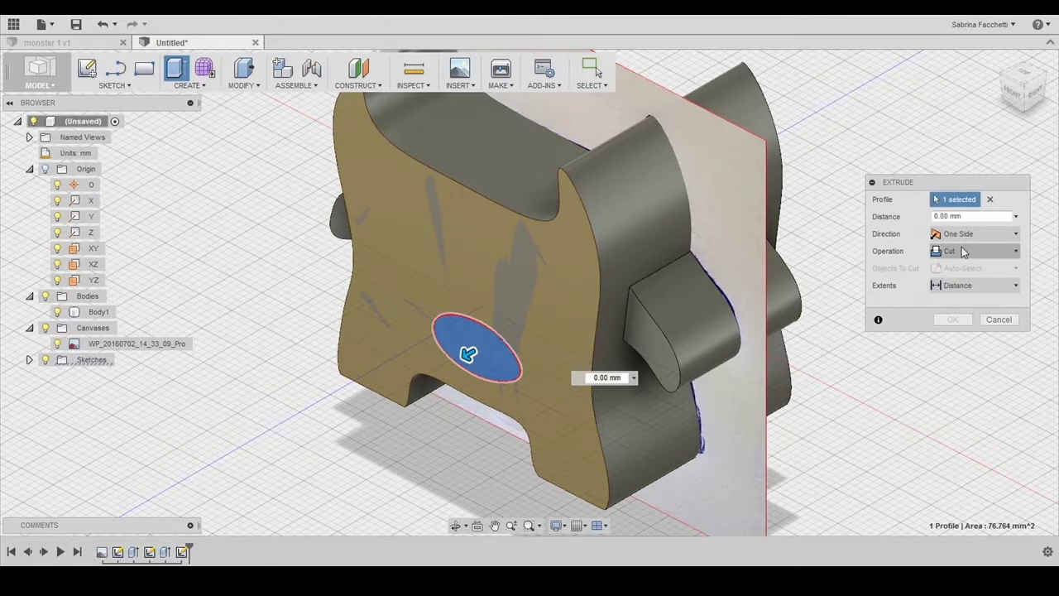
click(959, 216)
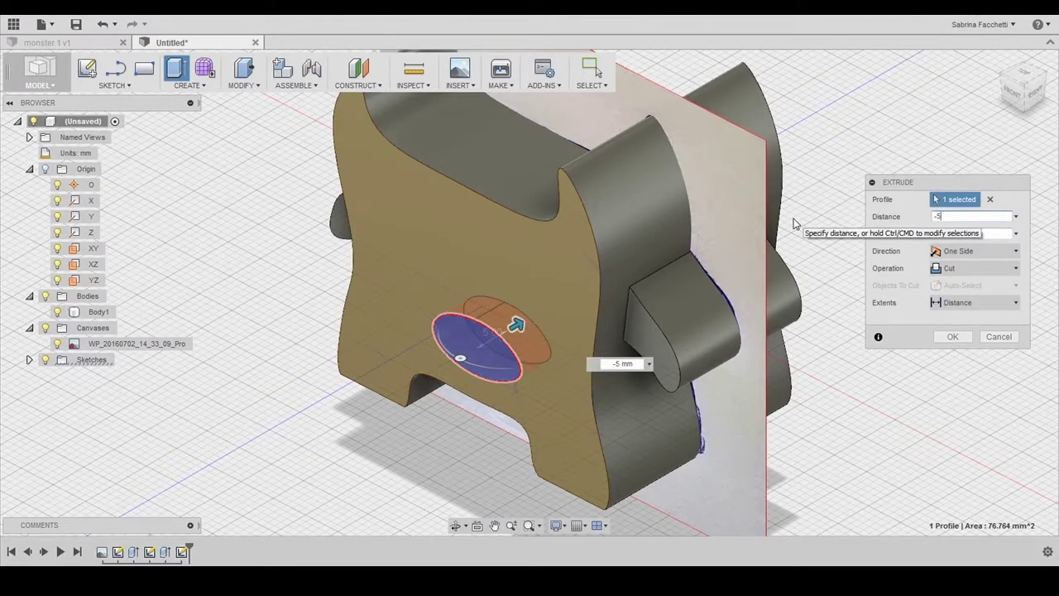
key(Return)
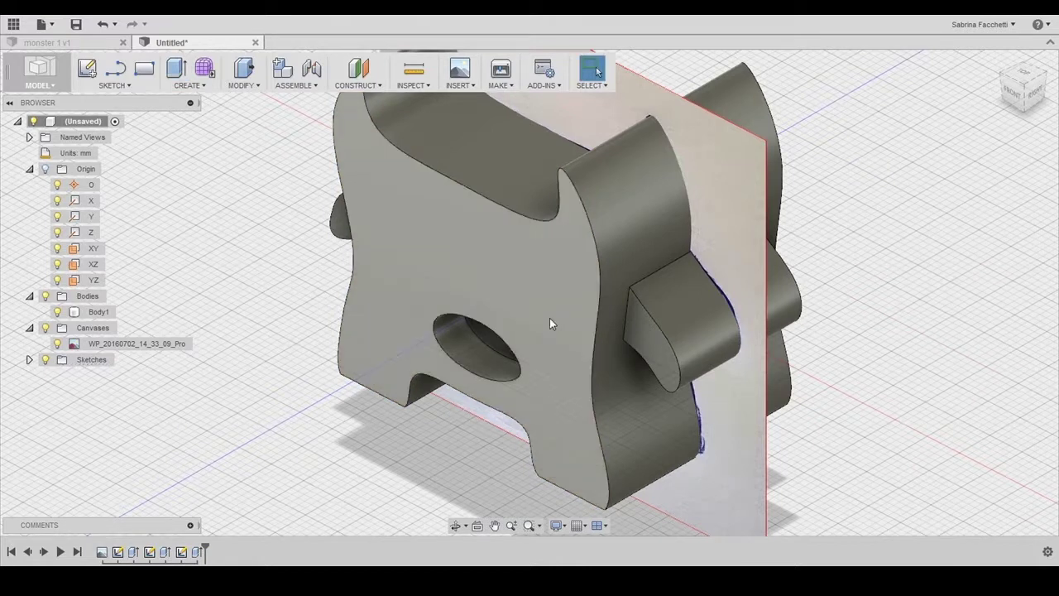
Step: Add a 12 mm diameter sphere on the monster's front face over the drawing's larger eye, using Join with Body1 hidden
shift+middle_drag(553, 323, 523, 386)
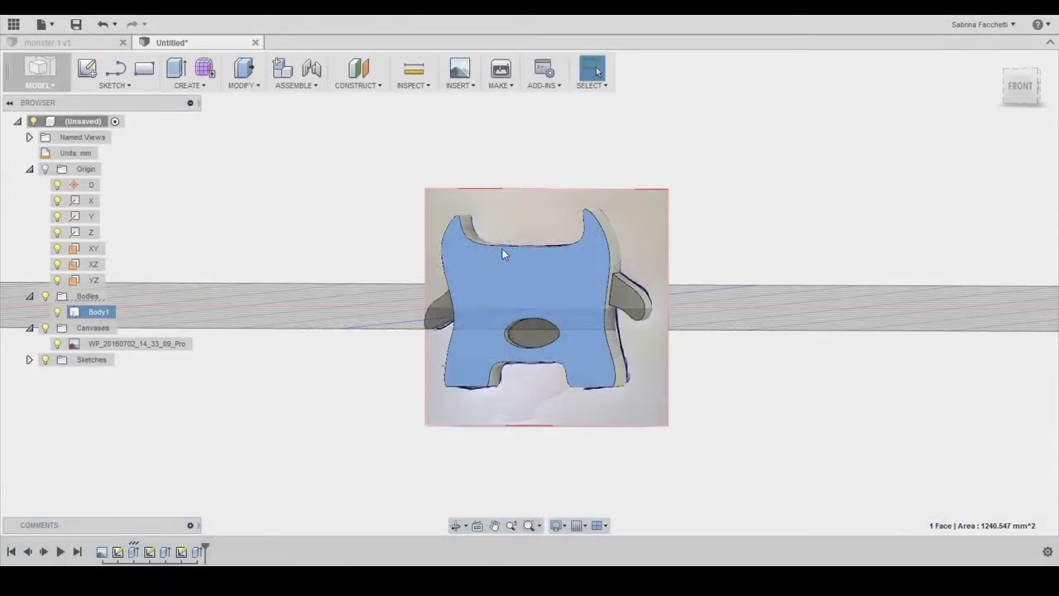
click(189, 86)
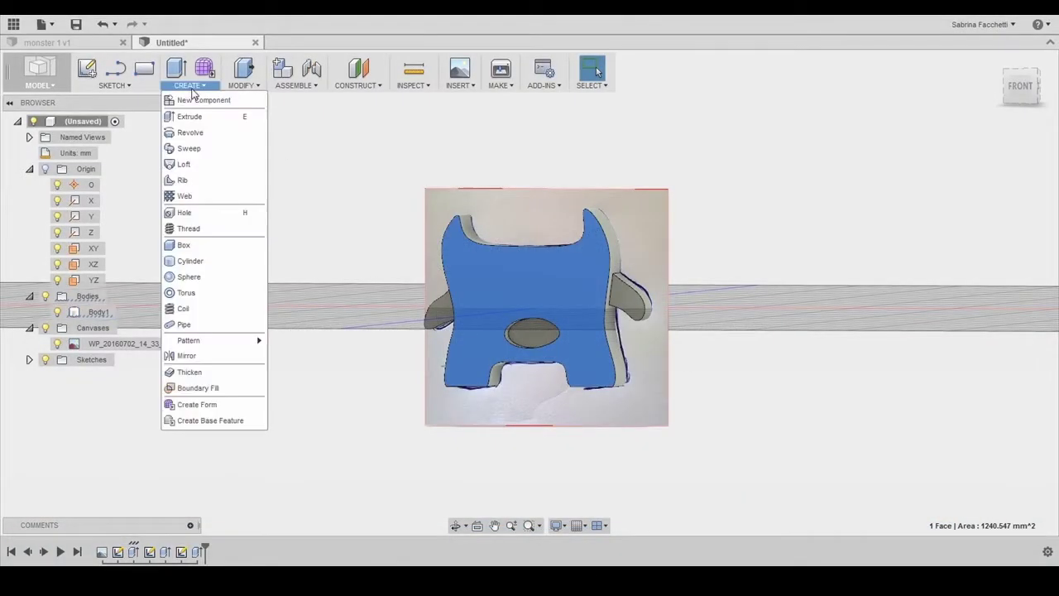
click(192, 277)
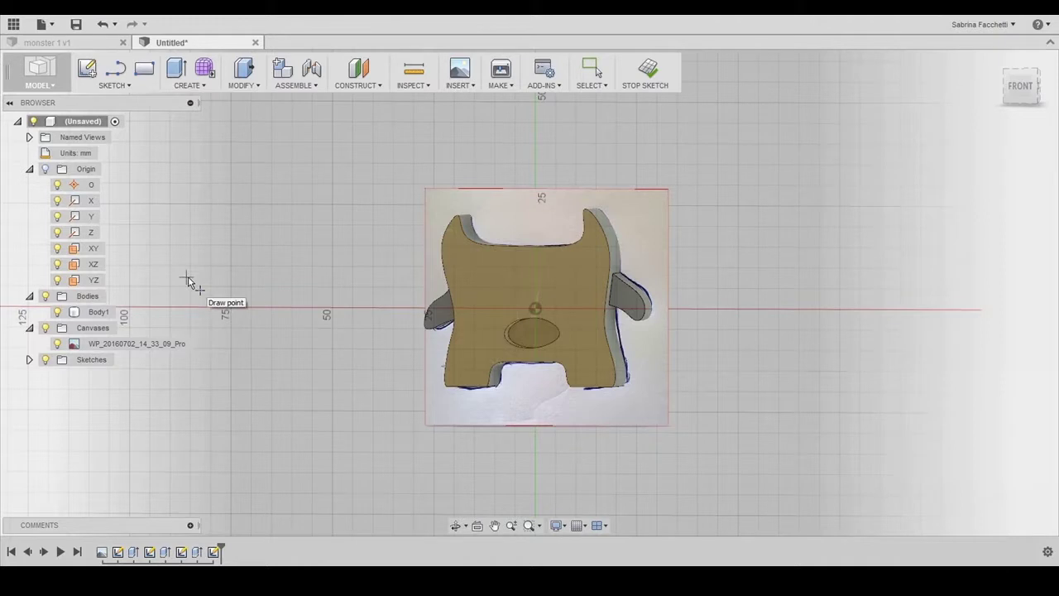
click(1020, 86)
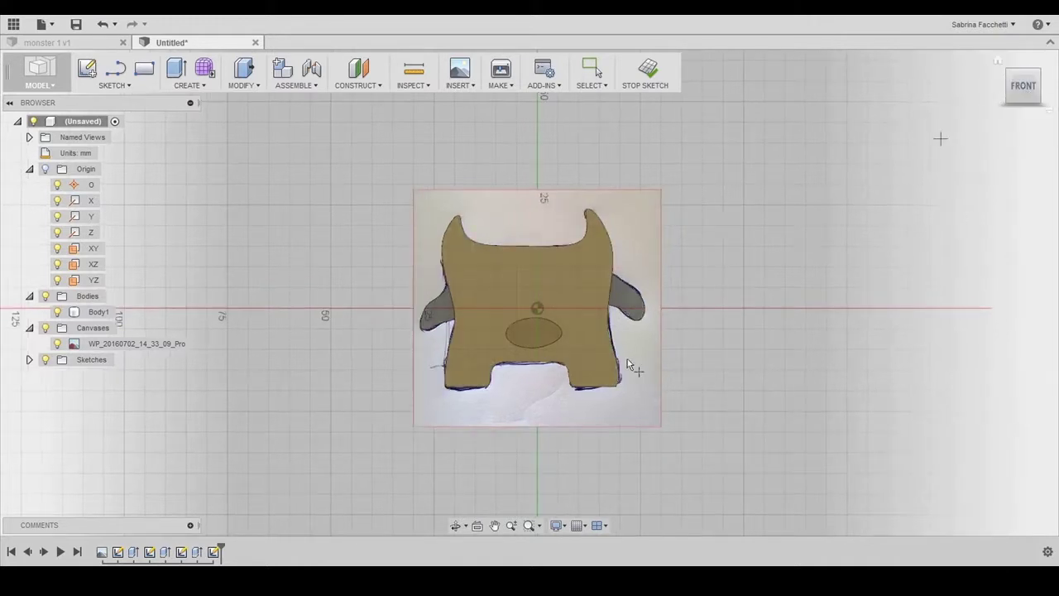
click(57, 312)
scroll(510, 305, up, 5)
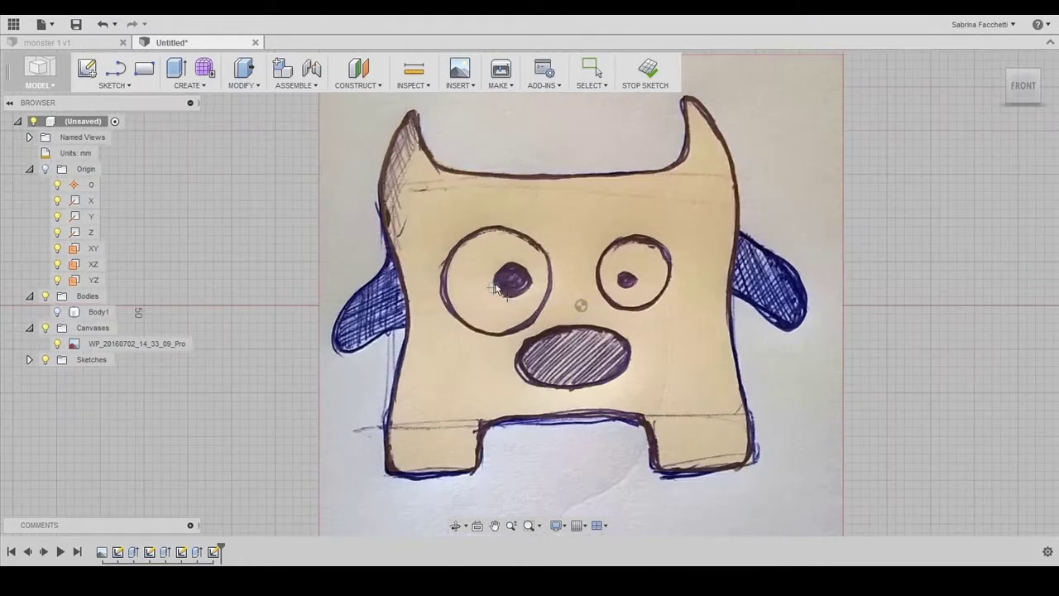
click(493, 279)
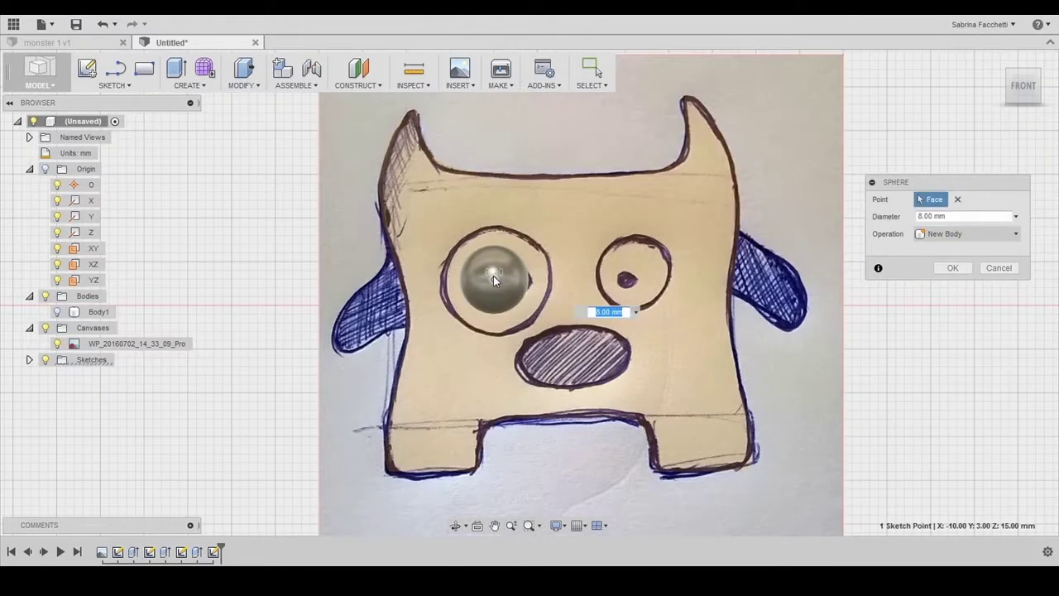
text(12)
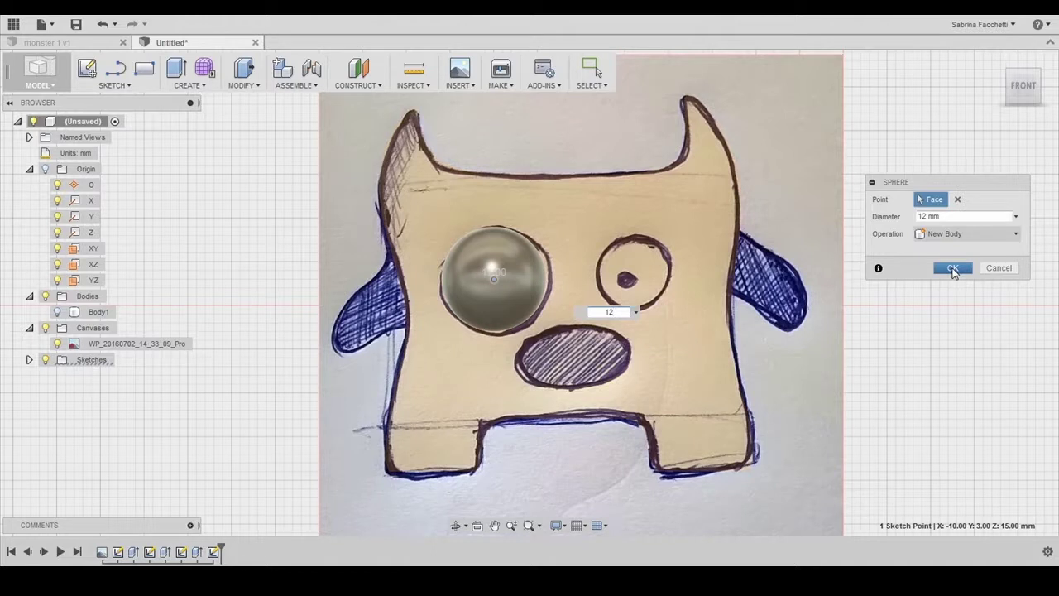
click(940, 236)
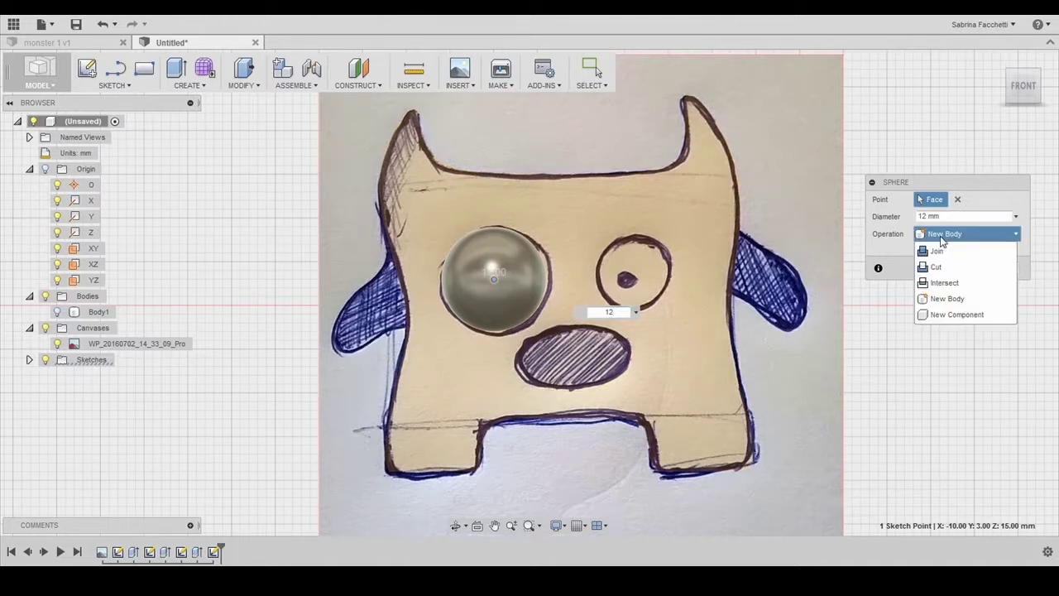
click(940, 252)
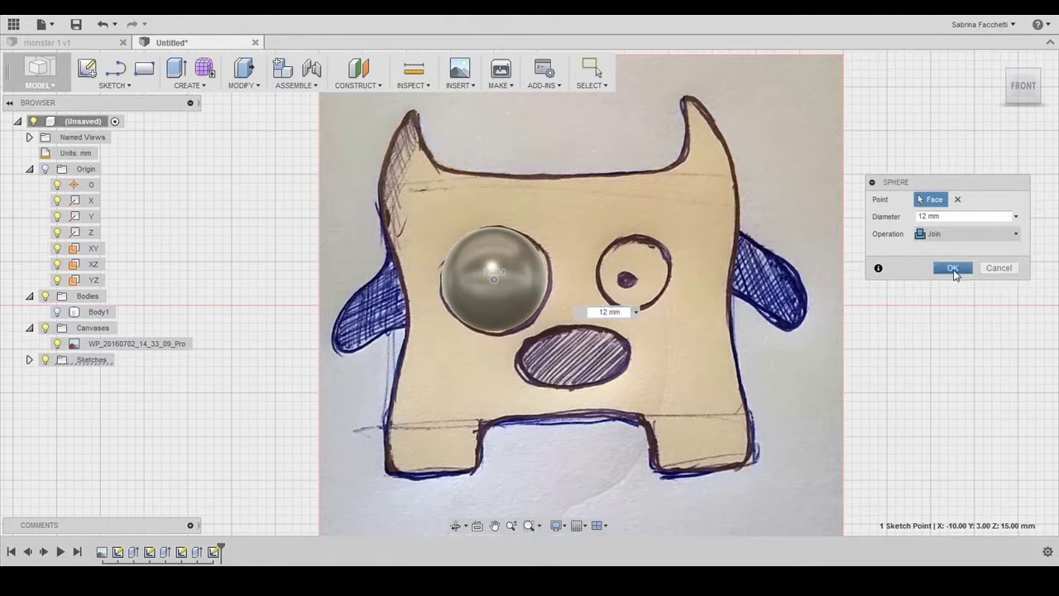
click(952, 268)
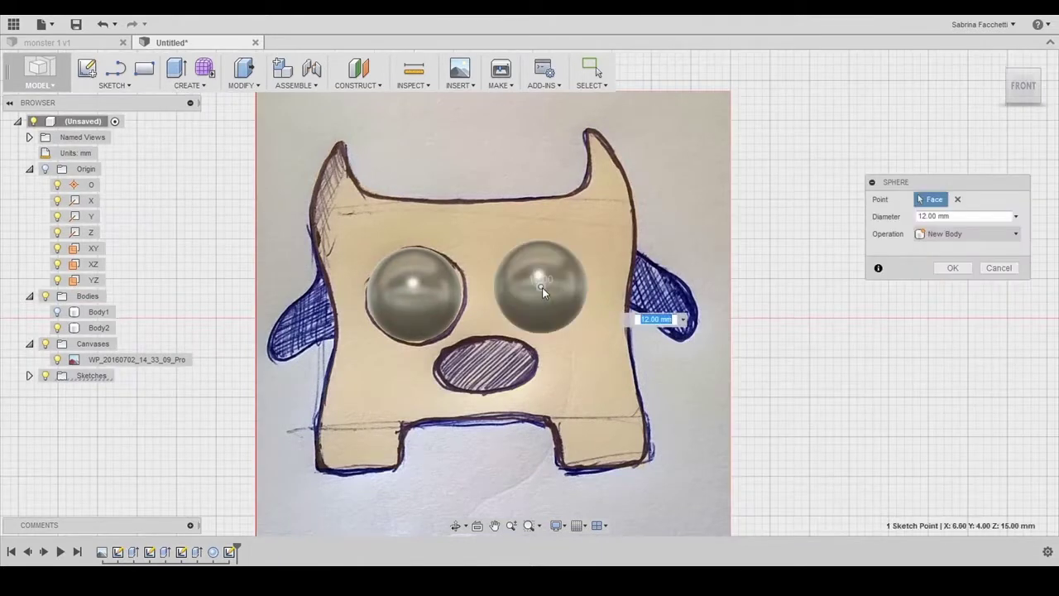
Step: Set the sphere over the smaller eye to 8 mm diameter, create it with Join, and show Body1
text(8)
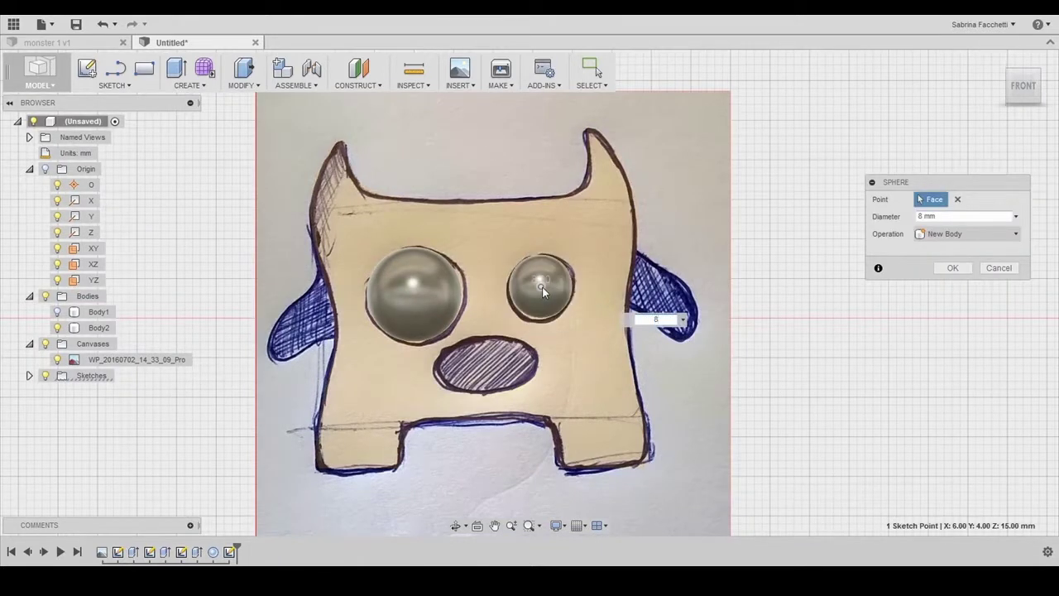
click(960, 234)
click(933, 252)
click(951, 268)
click(57, 312)
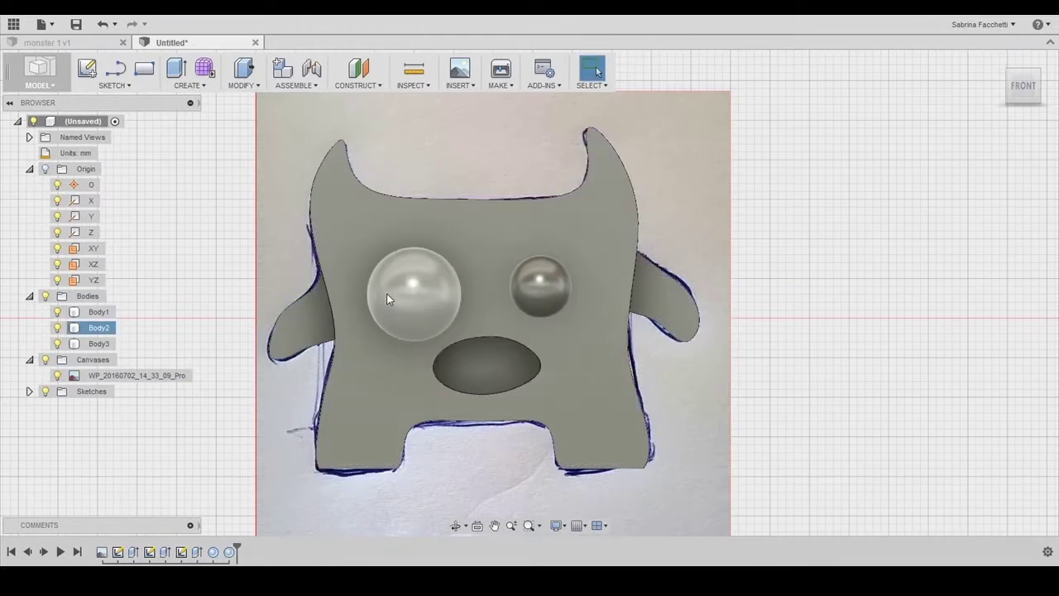
scroll(446, 286, down, 3)
shift+middle_drag(654, 310, 612, 339)
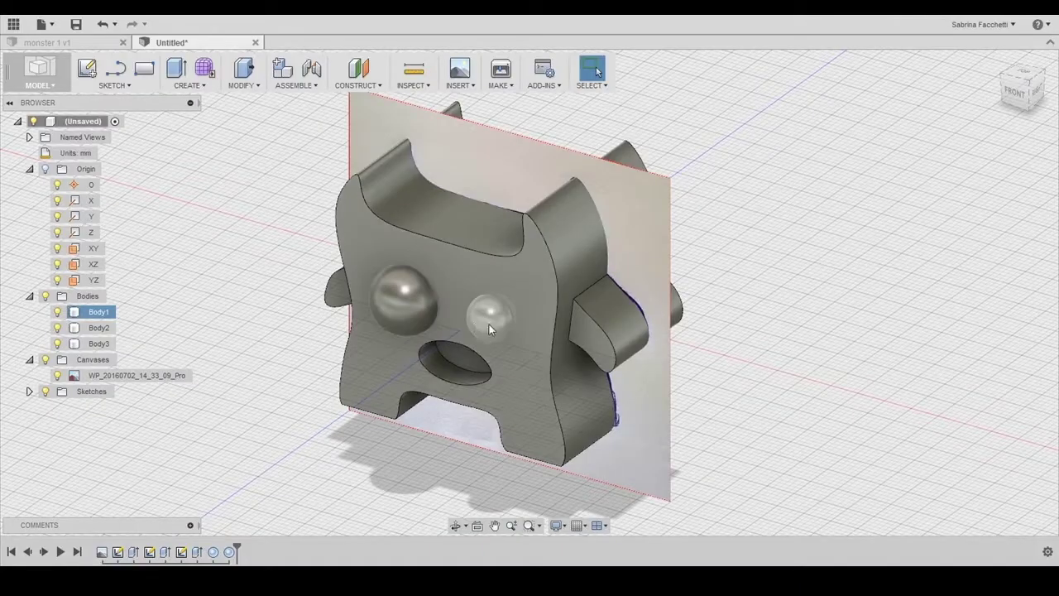
click(478, 329)
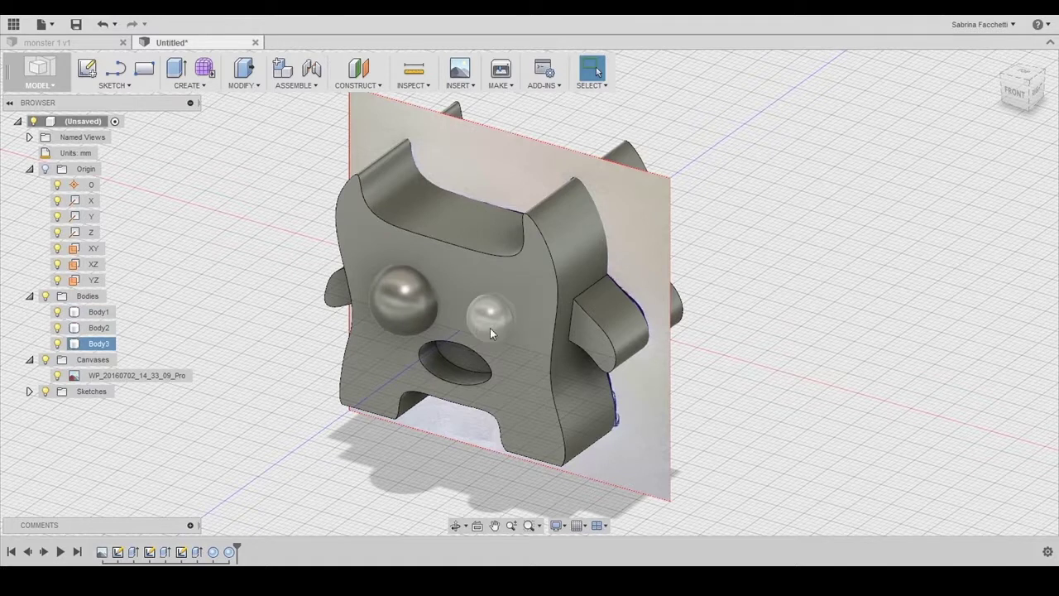
click(386, 307)
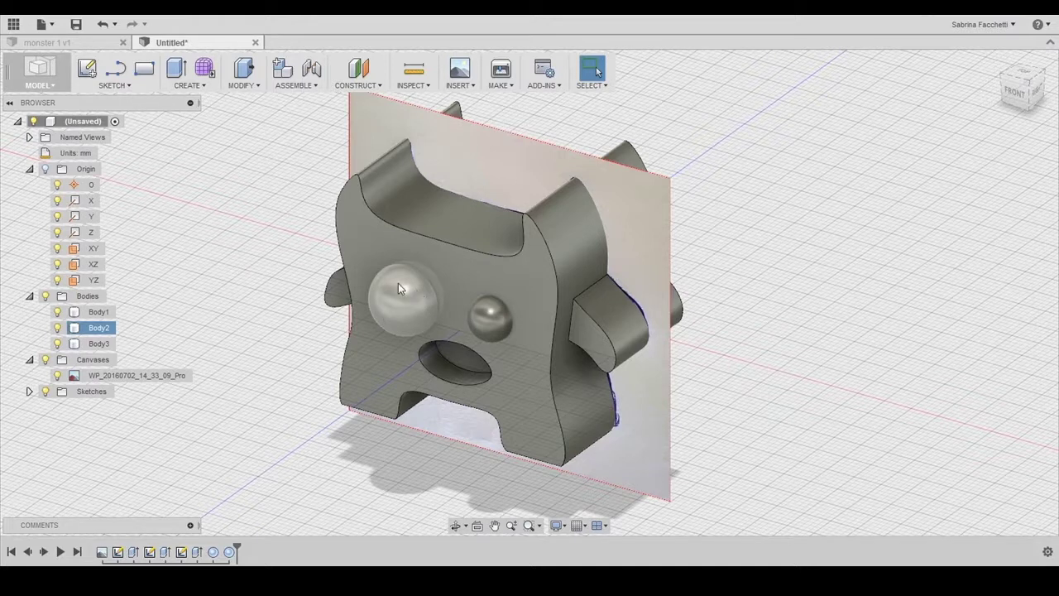
key(Escape)
Step: Create an offset construction plane 23 mm from the XY plane, just in front of the eyes
click(355, 85)
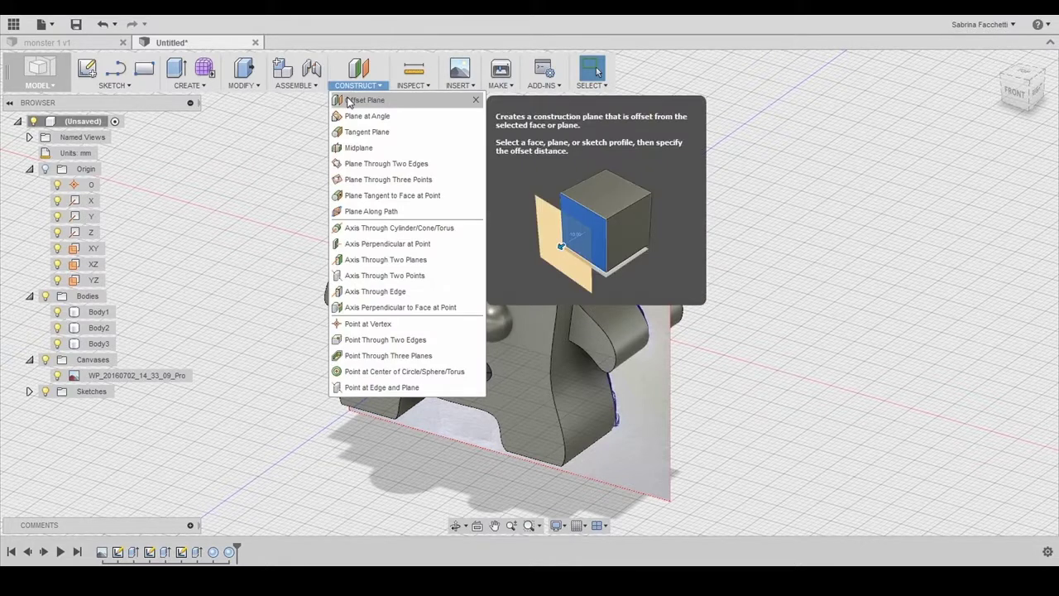
click(348, 101)
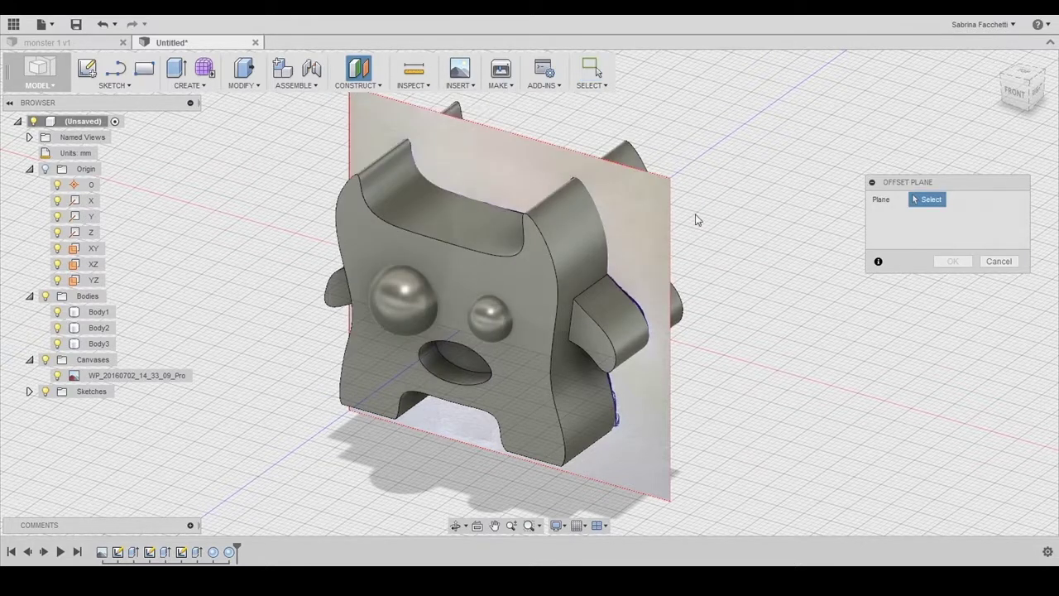
click(91, 251)
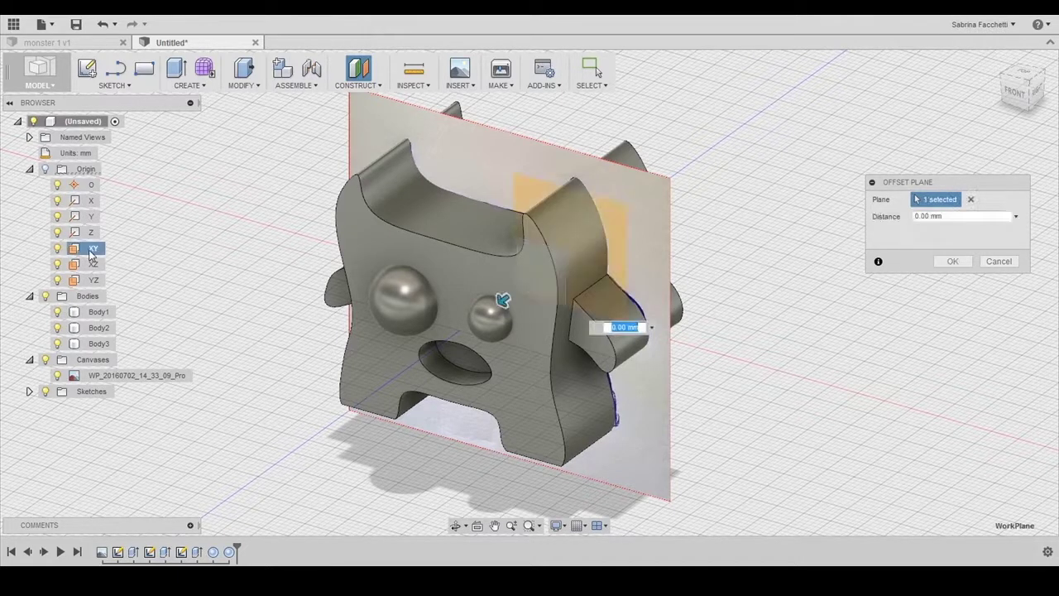
shift+middle_drag(749, 404, 530, 313)
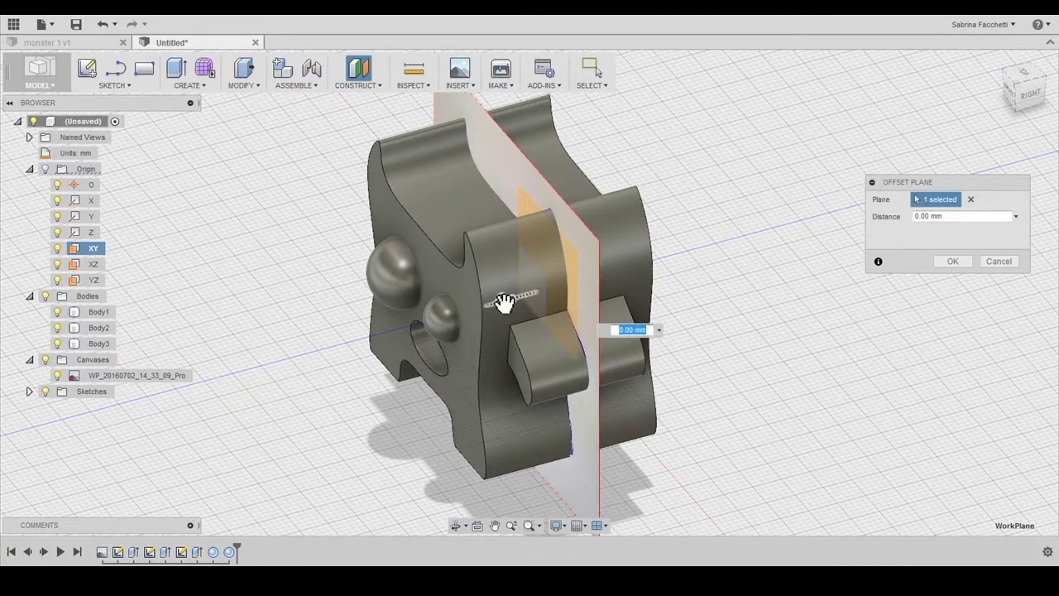
drag(498, 302, 339, 344)
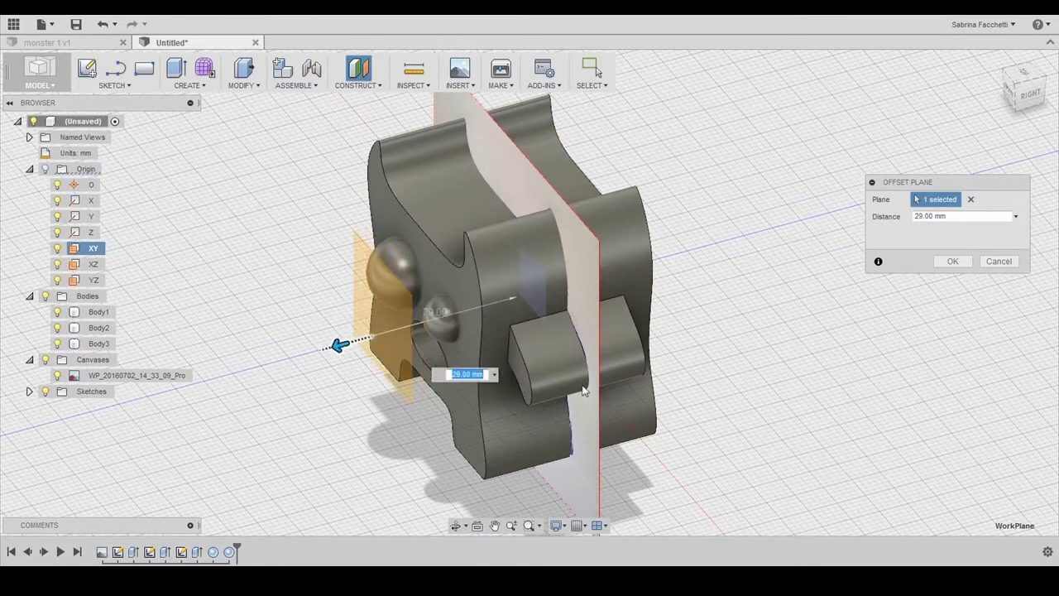
shift+middle_drag(339, 344, 565, 365)
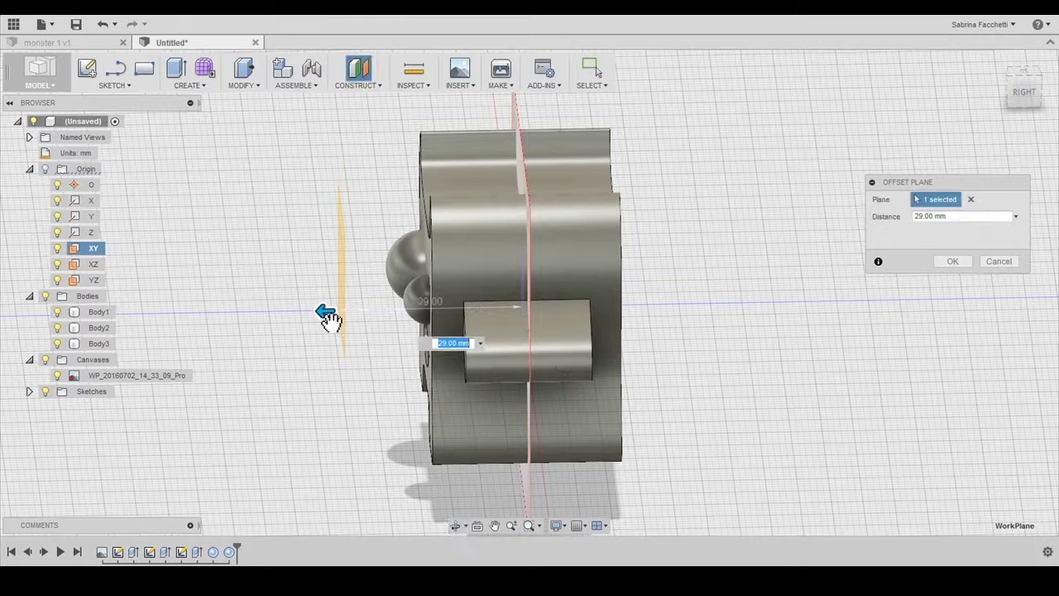
drag(326, 312, 362, 320)
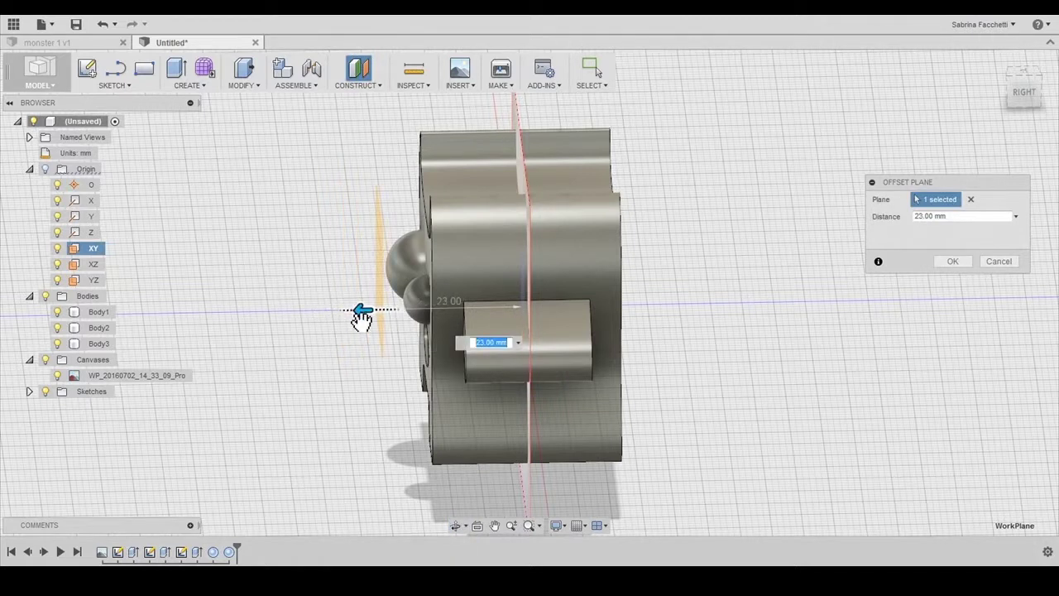
key(Return)
Step: Sketch a 2 mm diameter circle on the offset plane, centred over the smaller eye
shift+middle_drag(357, 266, 414, 323)
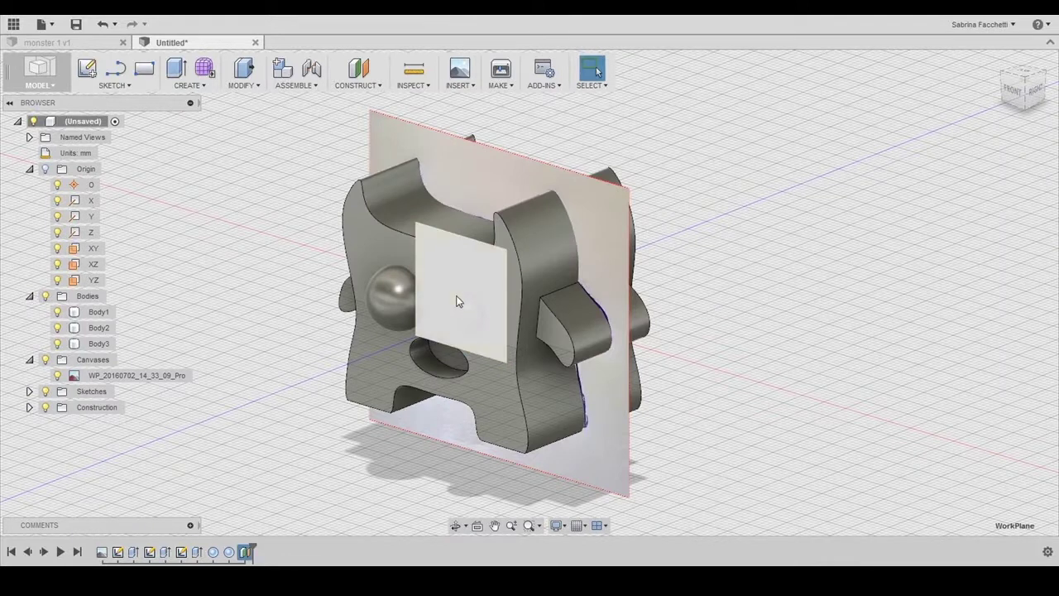
click(115, 85)
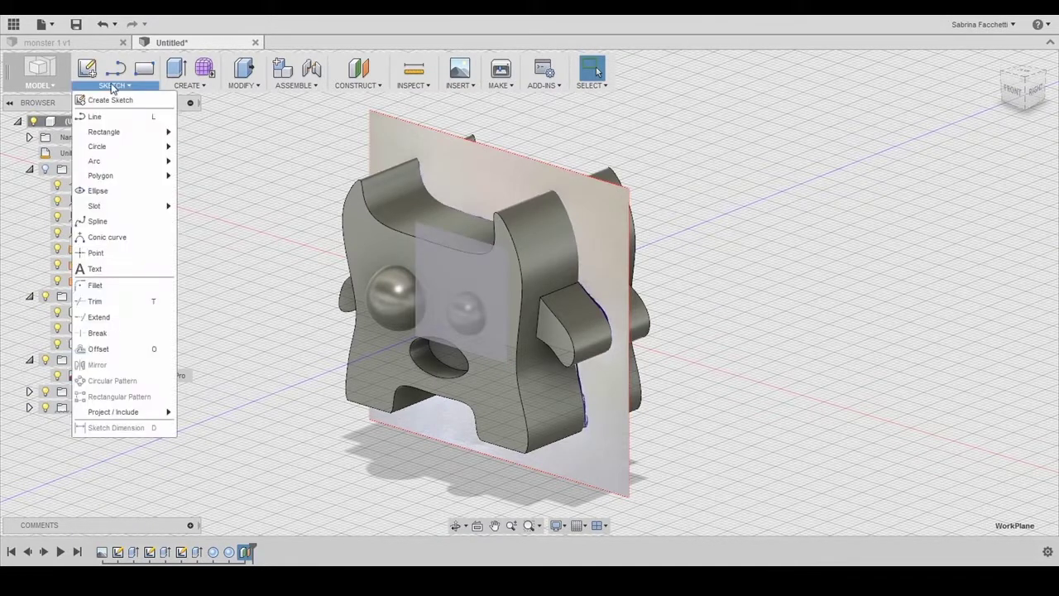
mouse_move(157, 147)
click(240, 147)
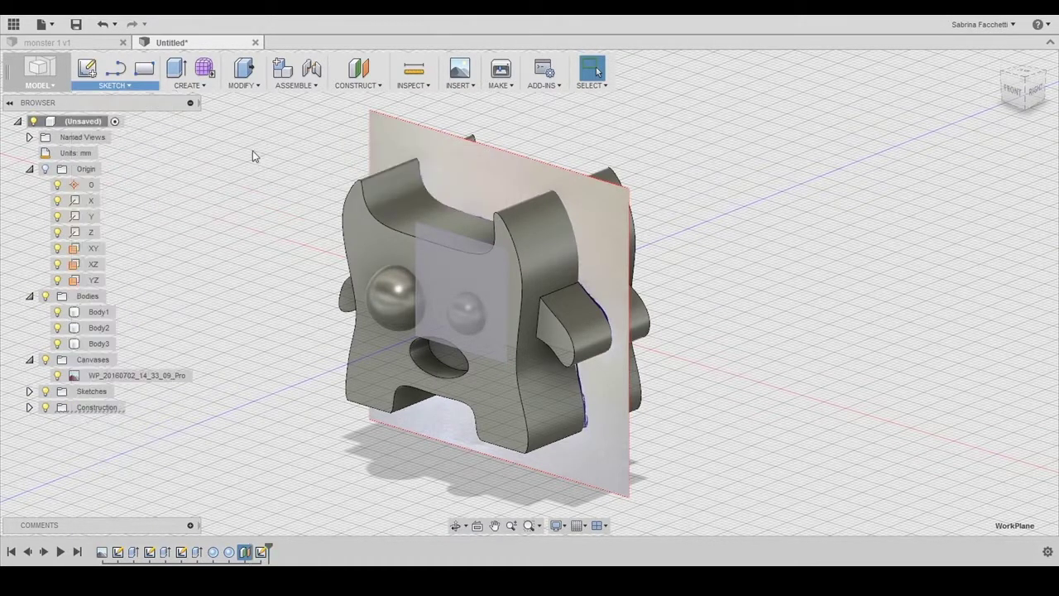
click(523, 365)
scroll(523, 365, up, 5)
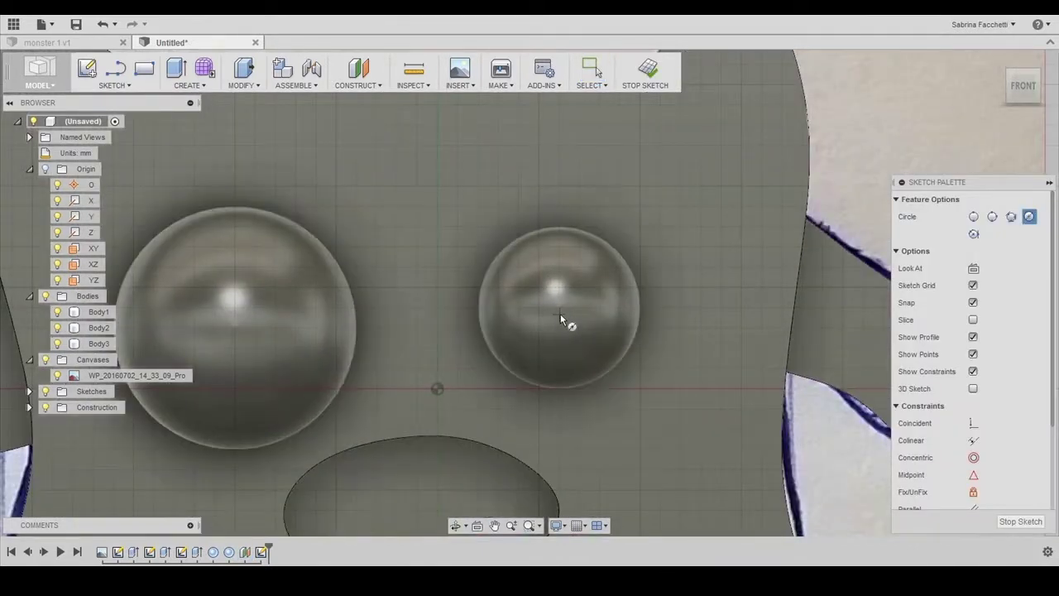
click(560, 309)
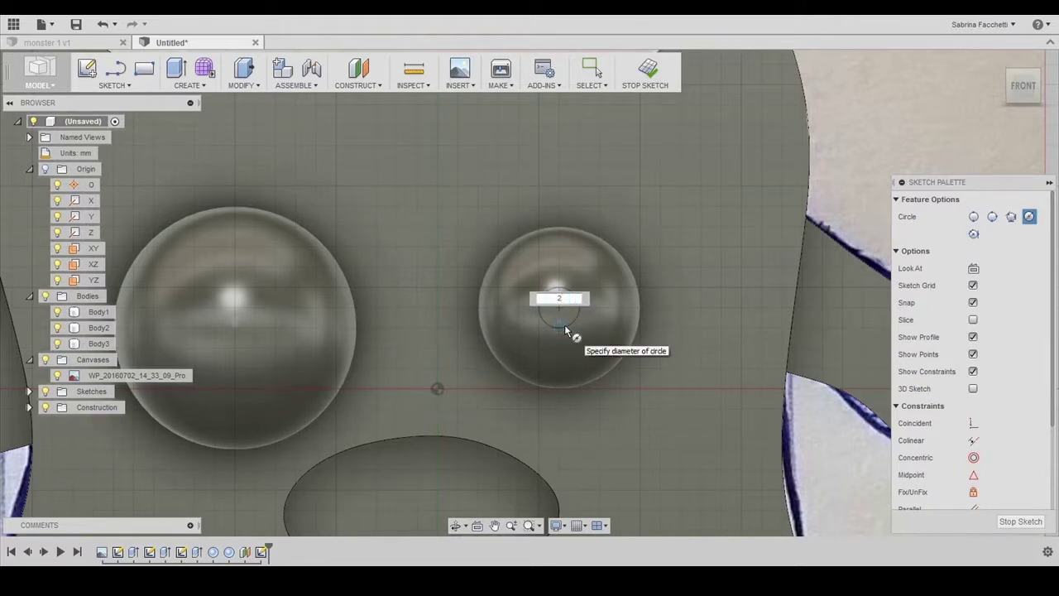
click(565, 326)
key(Escape)
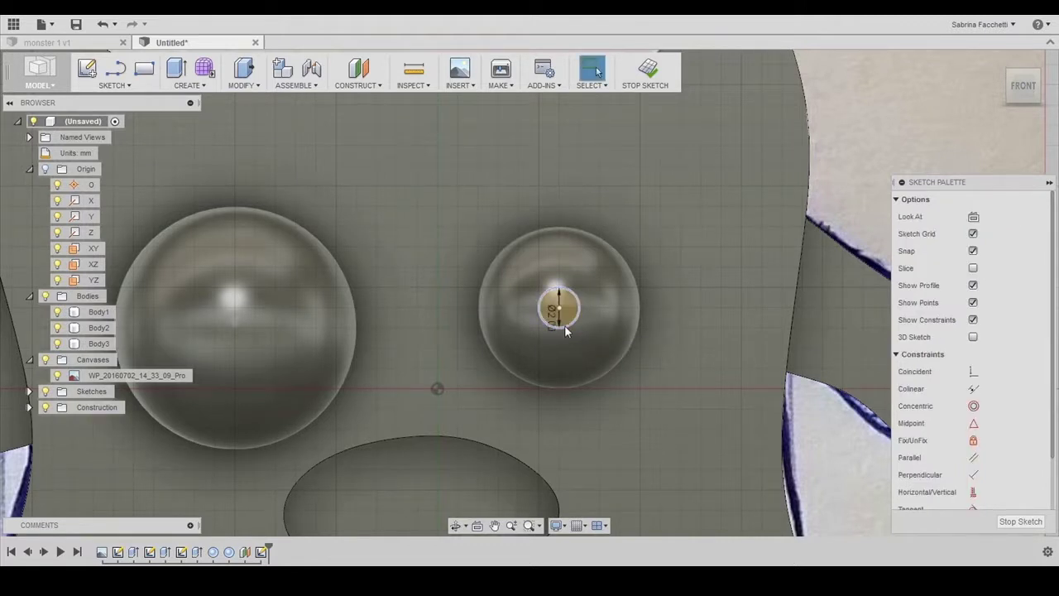
Step: Extrude the small circle into the smaller eye as a one-sided Cut with a distance of -4.50 mm
scroll(564, 324, down, 4)
mouse_move(613, 359)
shift+middle_down()
mouse_move(591, 367)
mouse_move(526, 324)
shift+middle_up()
click(523, 324)
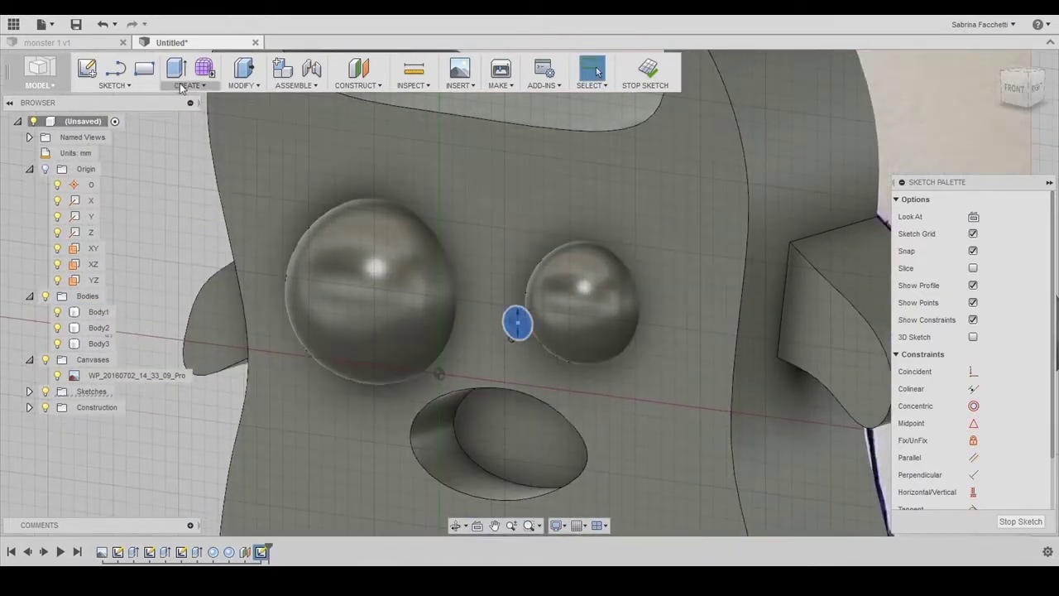
click(184, 86)
click(189, 116)
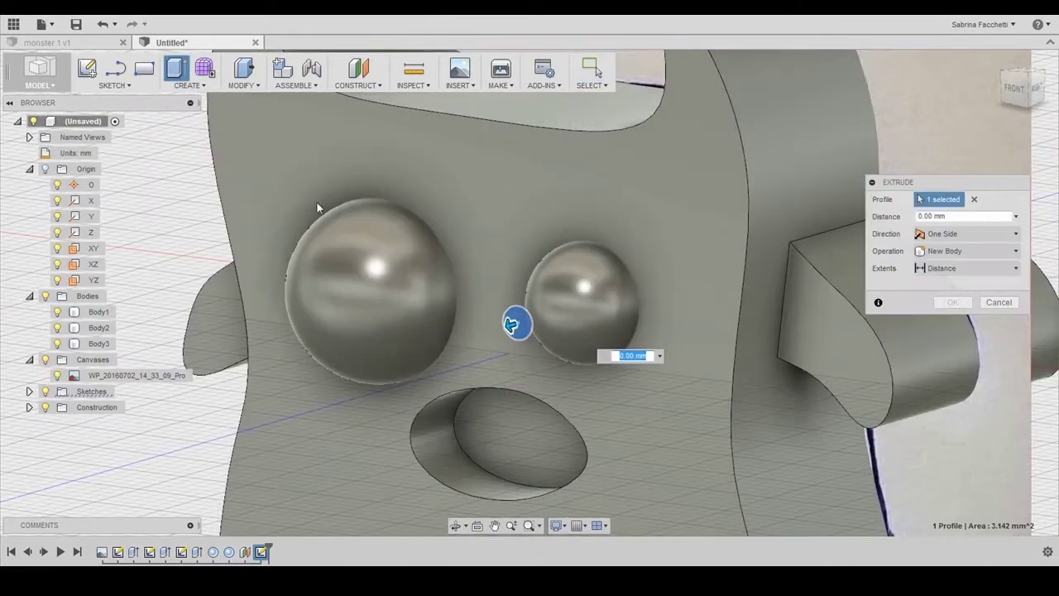
click(949, 252)
click(950, 283)
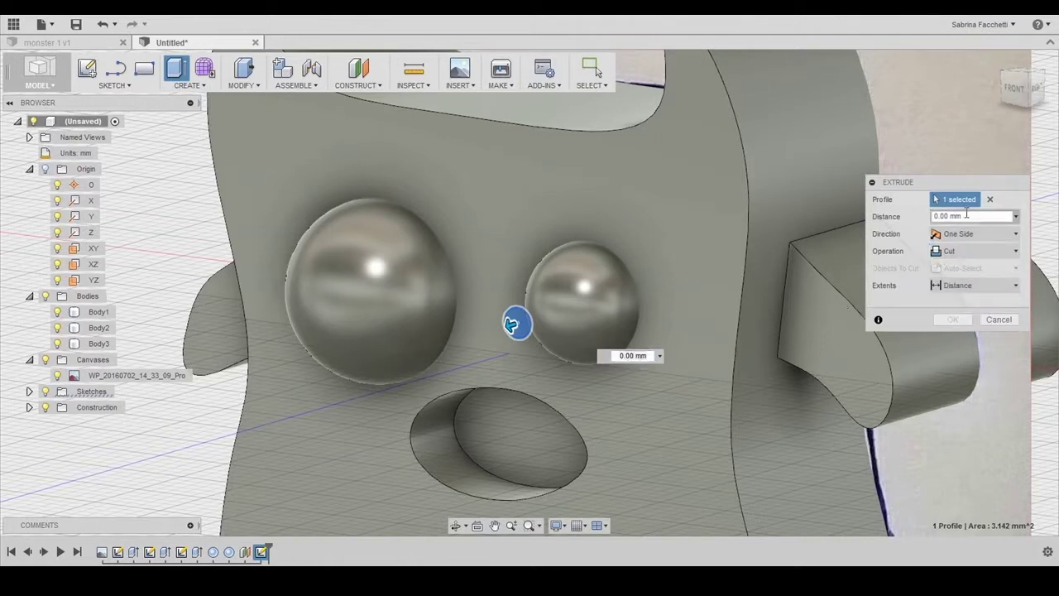
text(-5)
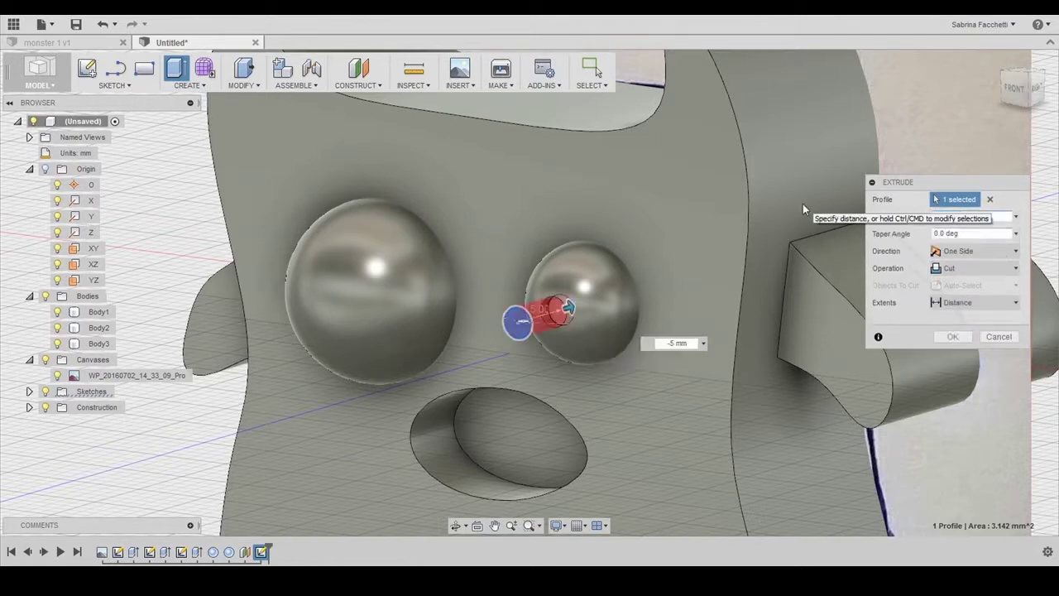
scroll(569, 321, up, 3)
drag(543, 307, 534, 307)
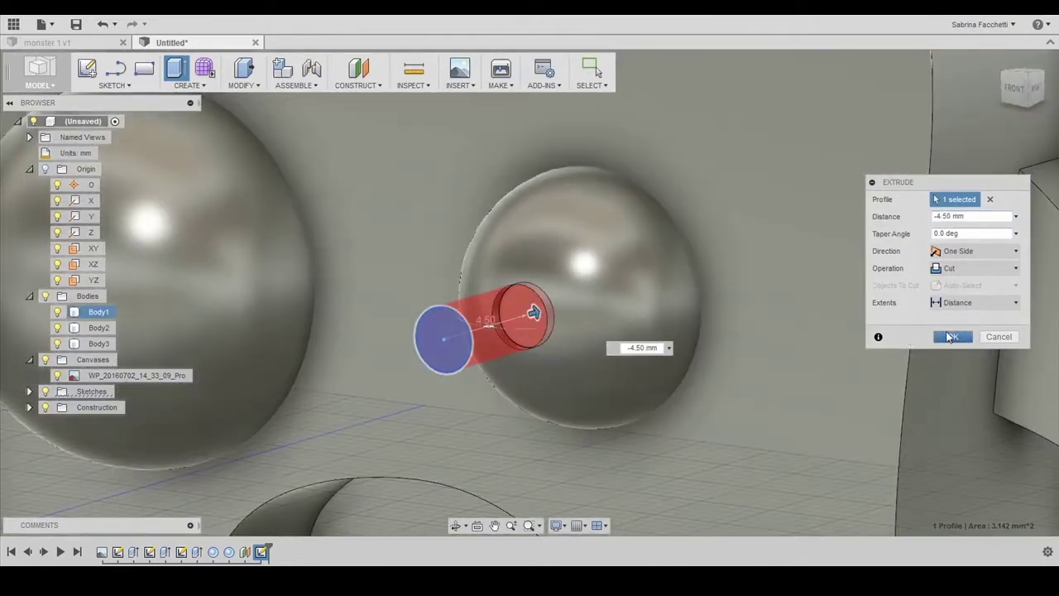
click(952, 337)
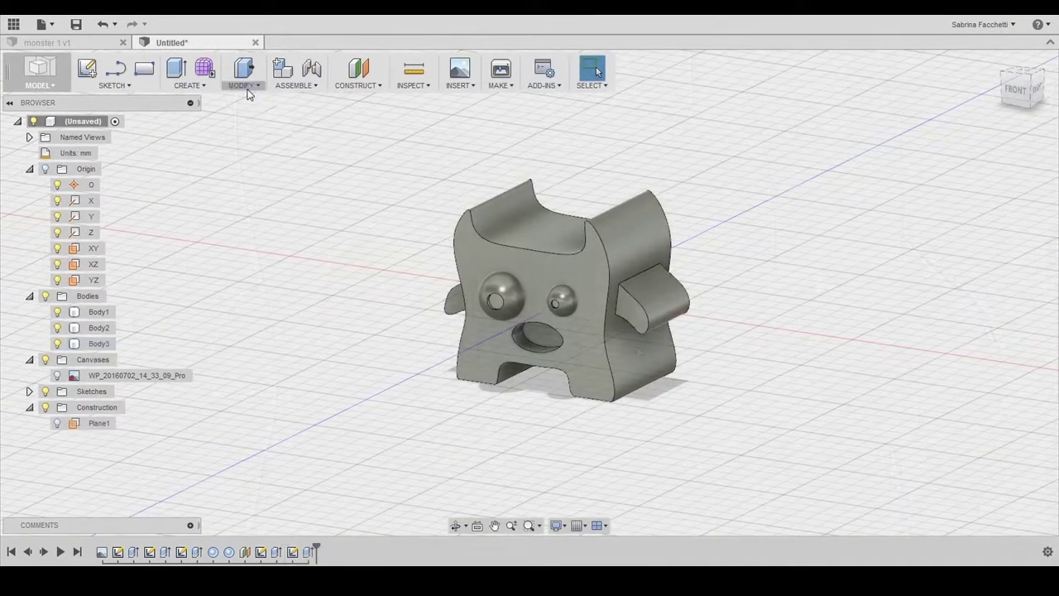
Step: Fillet the edges where both arms meet the body with a constant radius of 2 mm
click(246, 87)
click(246, 116)
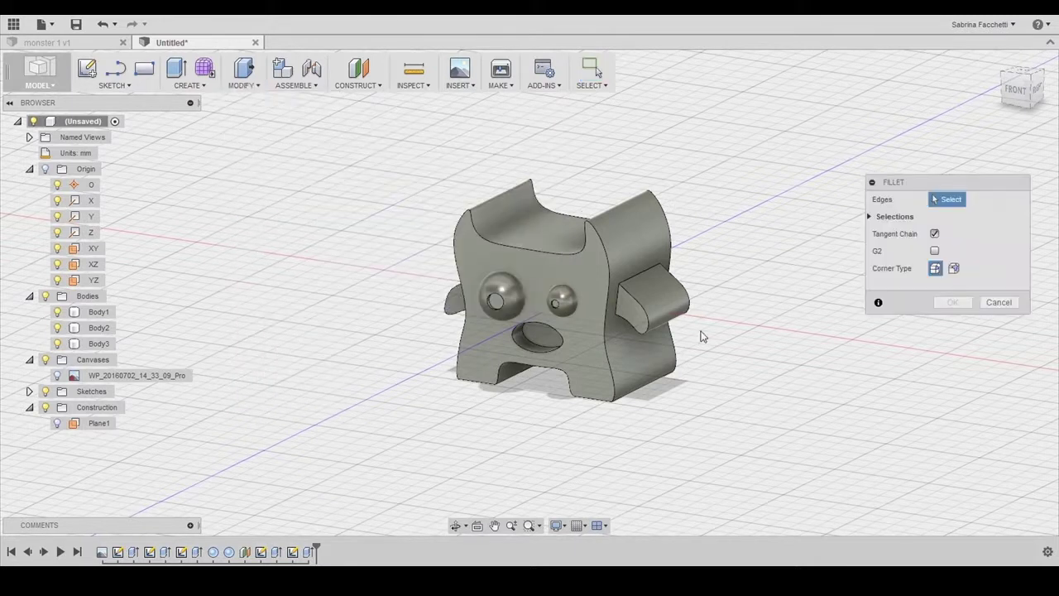
scroll(641, 293, up, 3)
scroll(641, 294, up, 3)
click(630, 253)
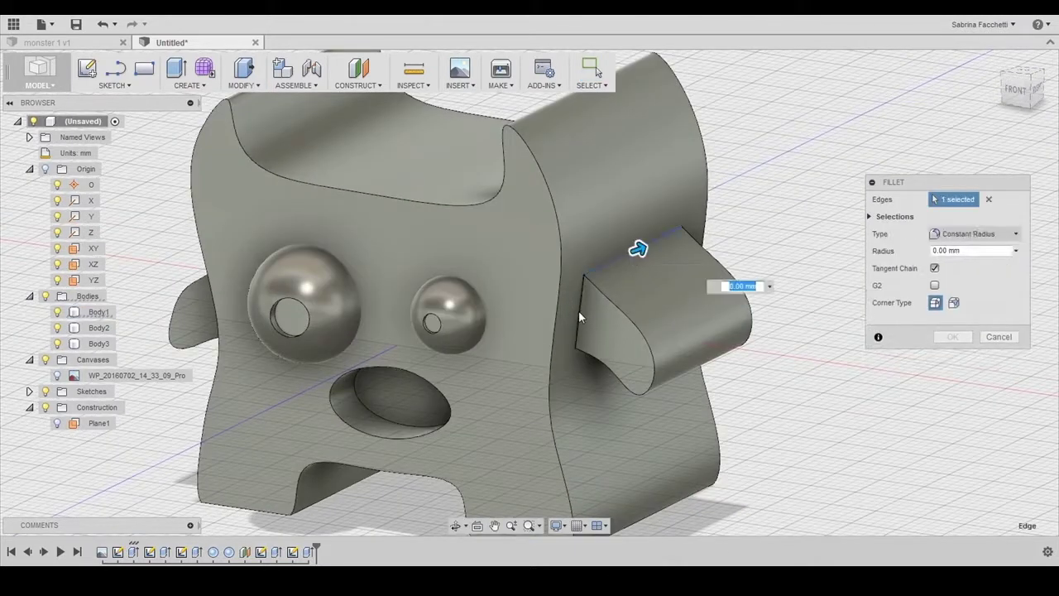
click(580, 311)
shift+middle_drag(644, 411, 635, 256)
click(635, 251)
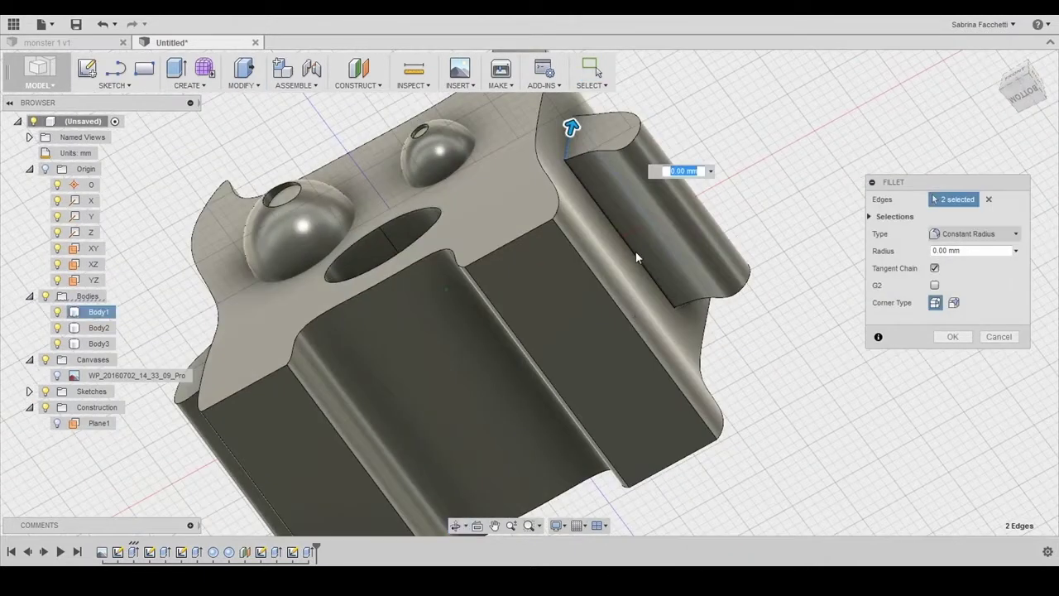
shift+middle_drag(745, 319, 531, 318)
click(793, 265)
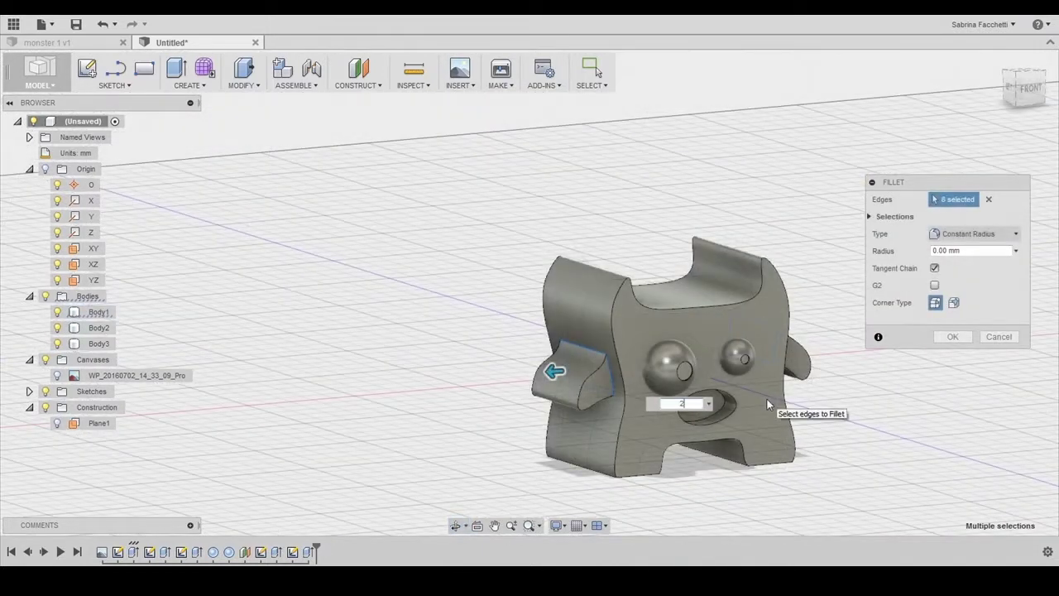
key(Return)
Step: Round the front edges of both arms with a fillet
scroll(722, 359, down, 3)
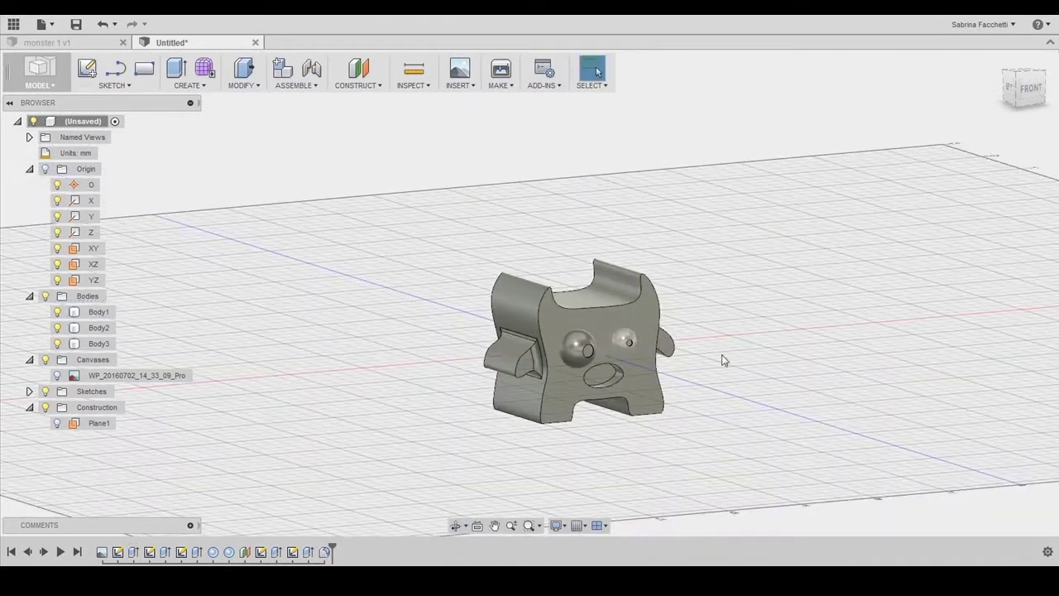
scroll(570, 382, up, 3)
shift+middle_drag(570, 382, 651, 421)
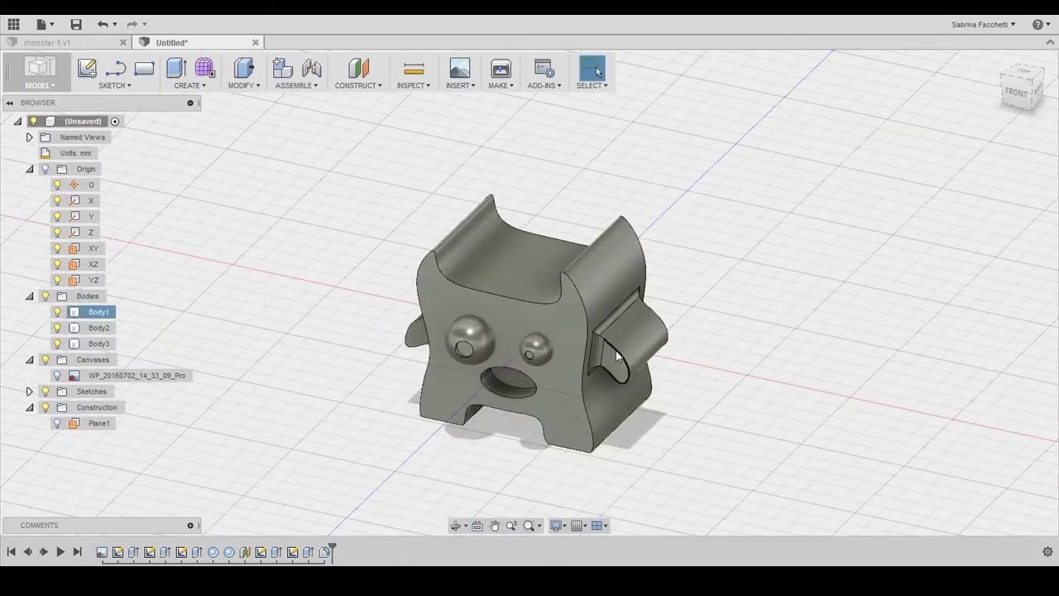
click(244, 83)
click(248, 117)
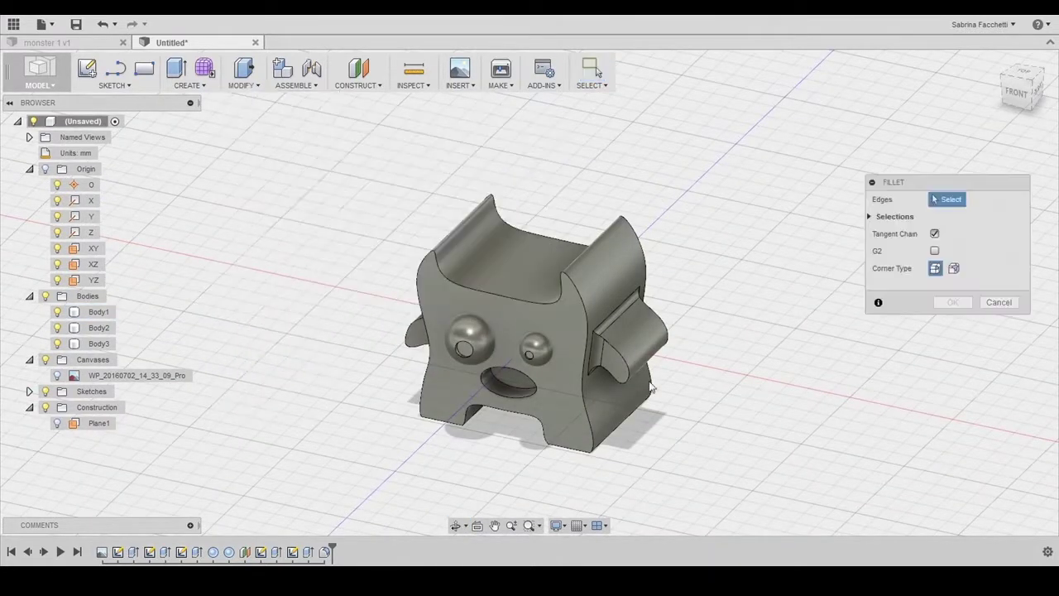
click(612, 355)
shift+middle_drag(613, 354, 466, 371)
key(Escape)
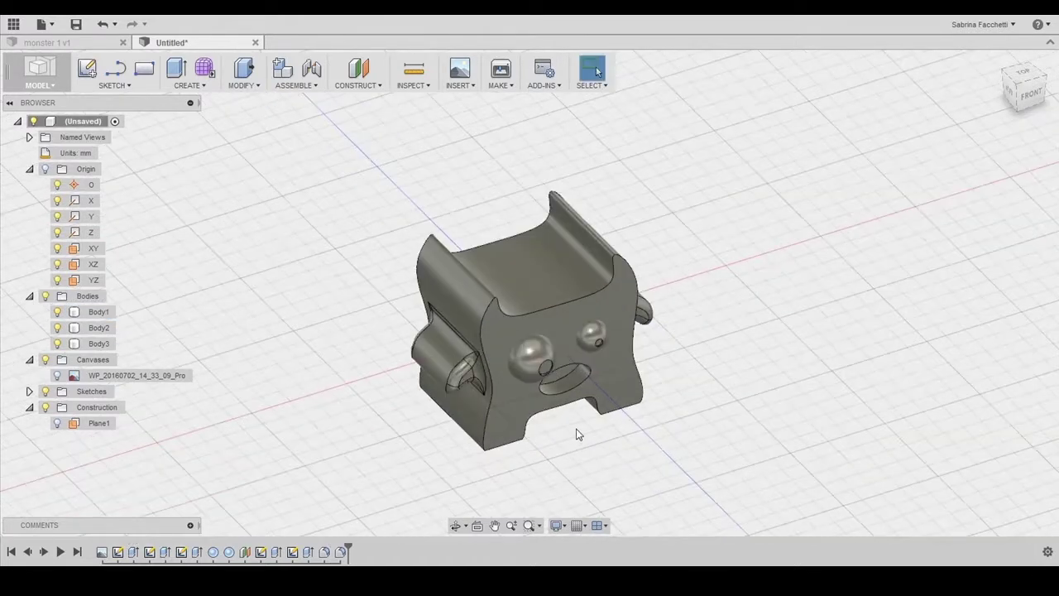
Step: Fillet the inner edge of the mouth cut with a constant radius of 3 mm
shift+middle_drag(583, 428, 548, 419)
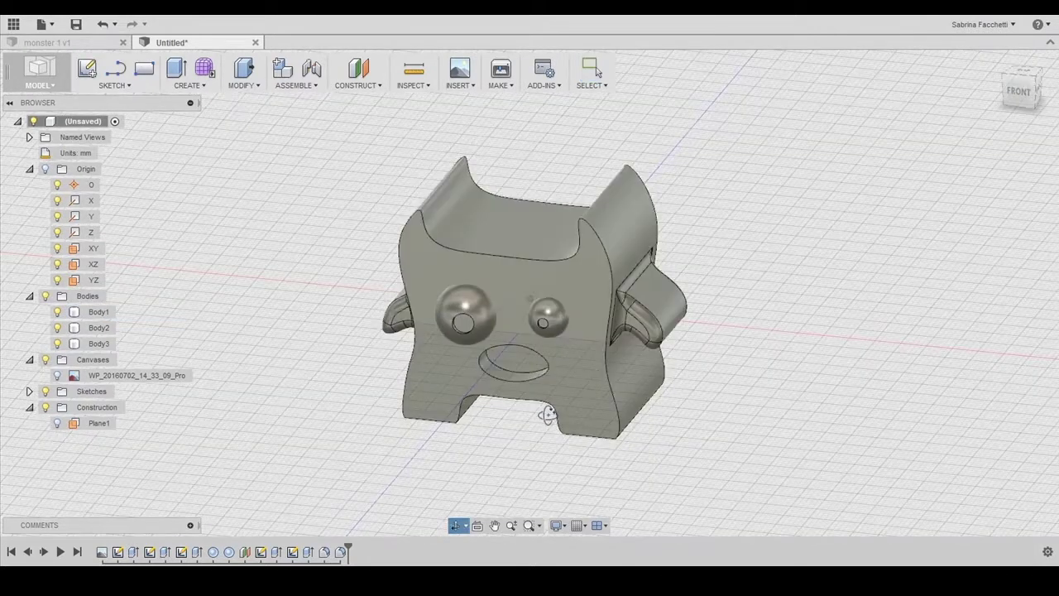
click(516, 370)
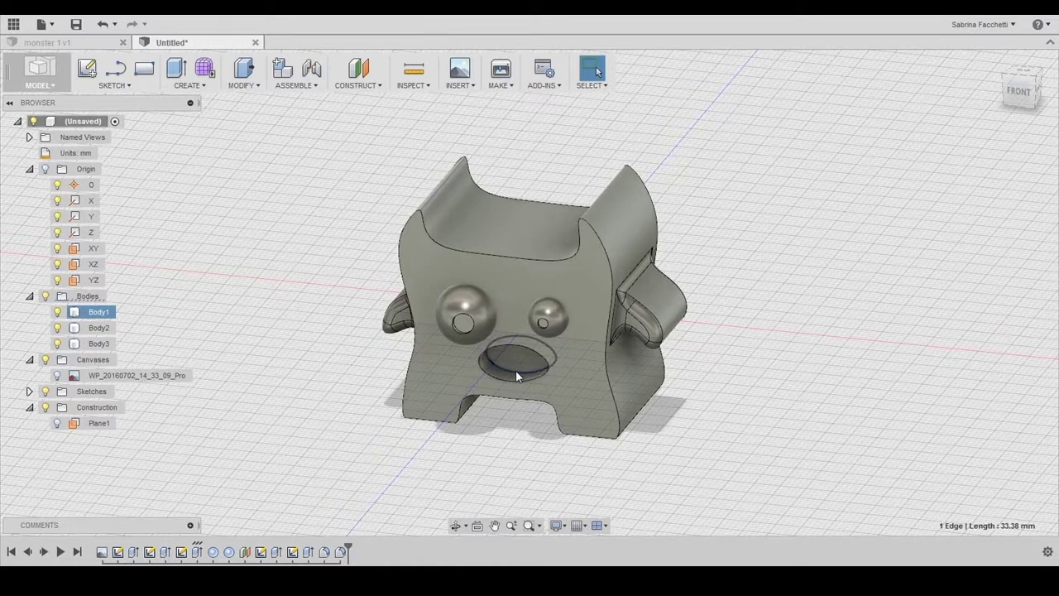
click(245, 86)
click(245, 116)
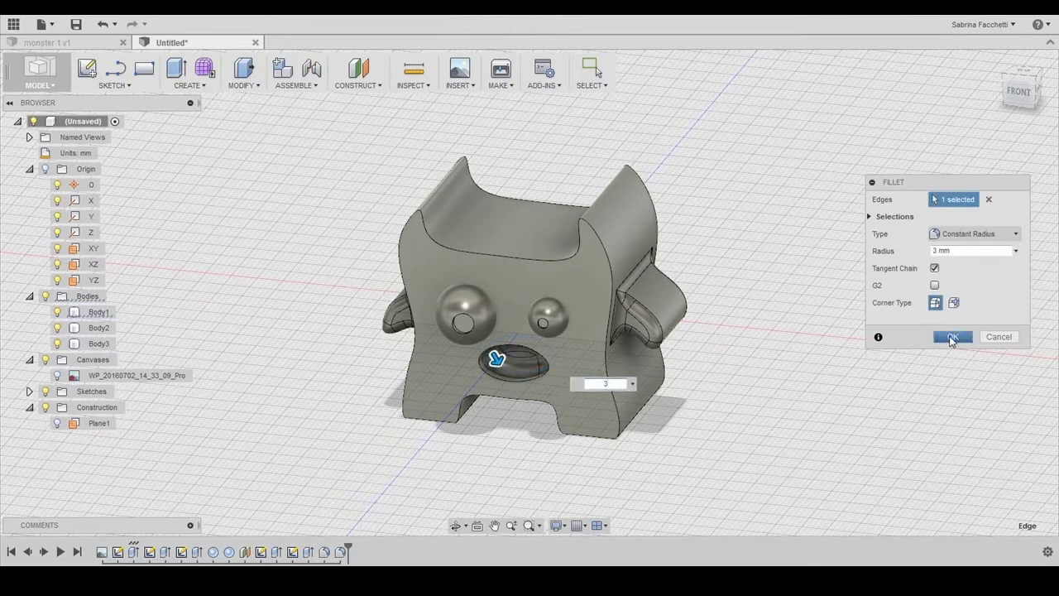
click(951, 336)
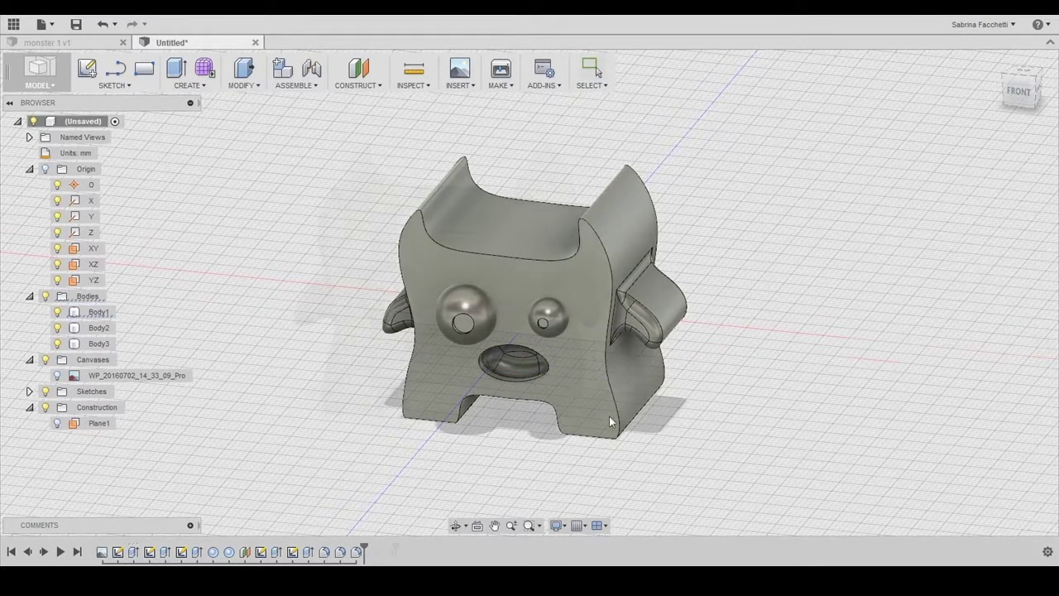
Step: Save the design to the cloud project as "funny monster 1"
shift+middle_drag(608, 416, 427, 445)
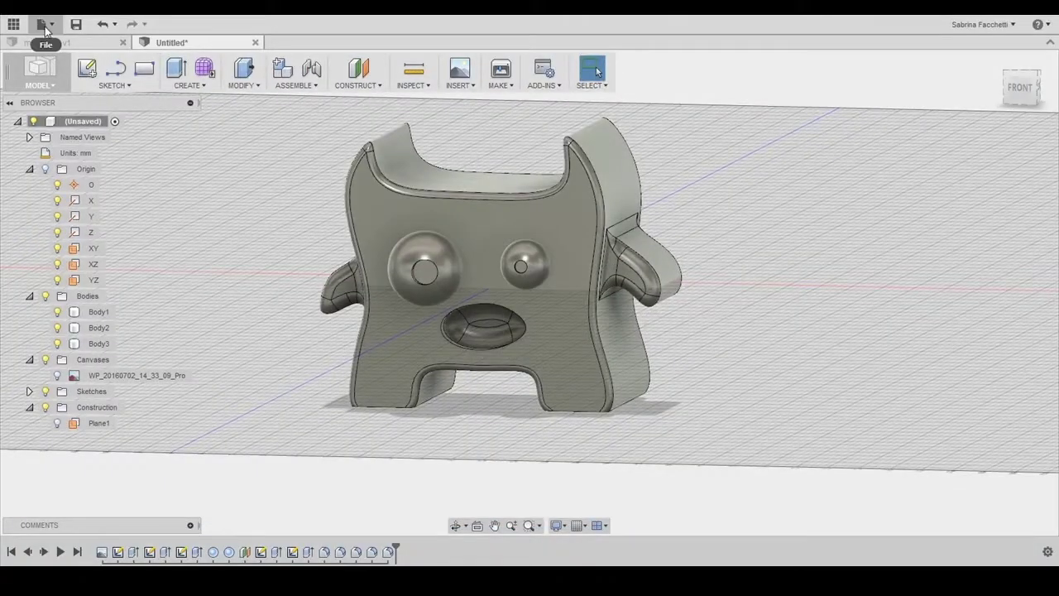
click(45, 31)
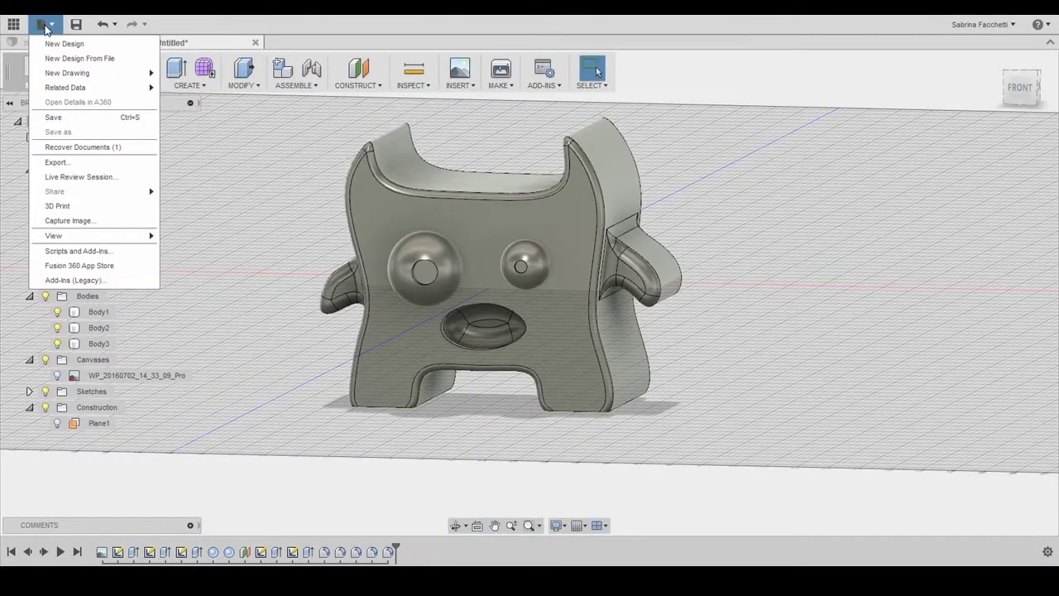
click(68, 116)
text(funny monster 1)
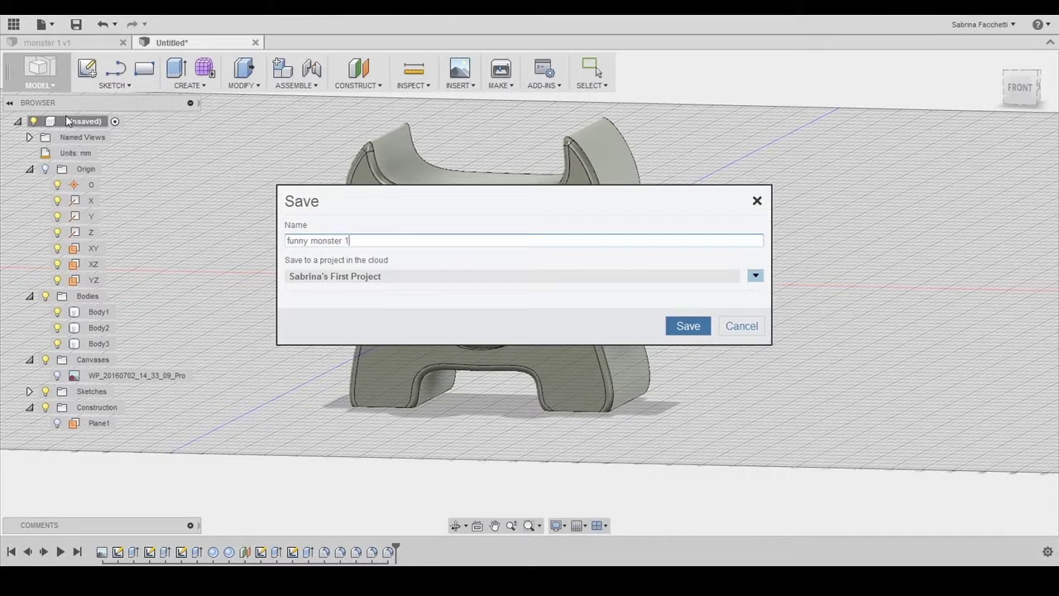
key(Return)
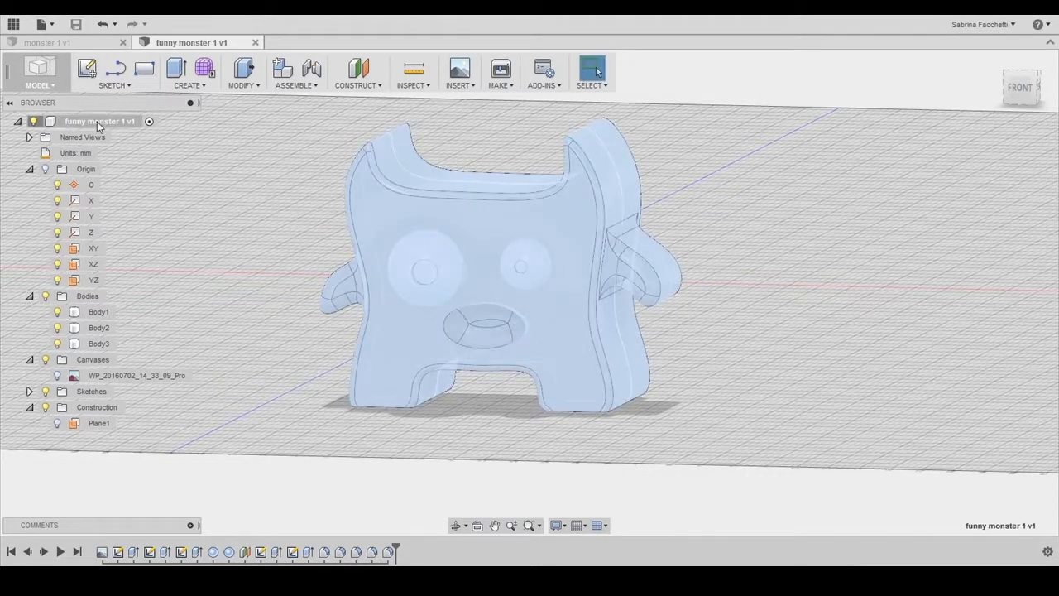
Step: Export the whole design as a binary, high-refinement STL named "funny monster 1 v1" in the monsters collection folder
right_click(97, 122)
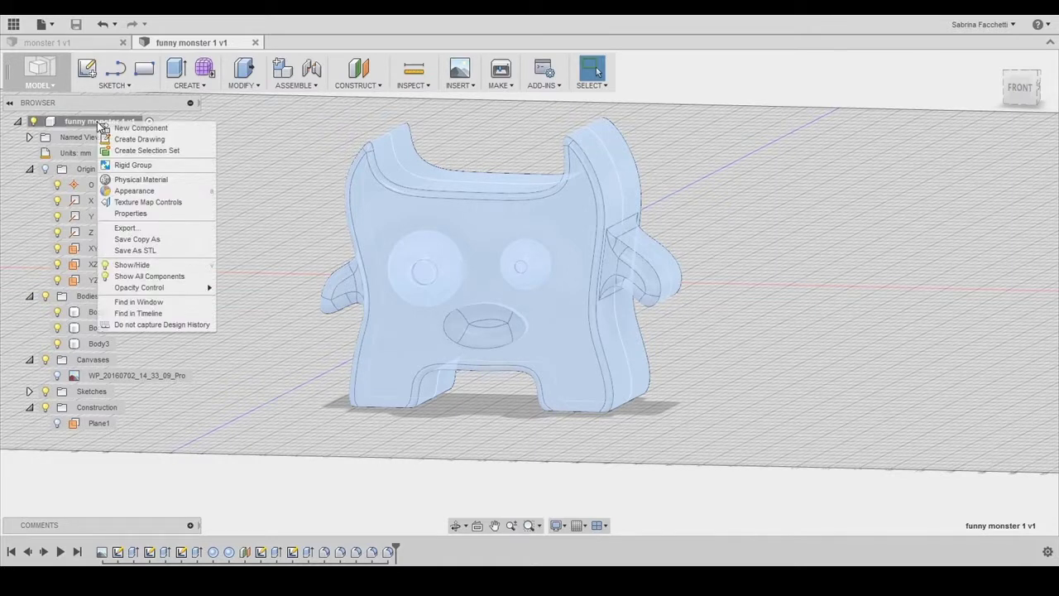
click(133, 250)
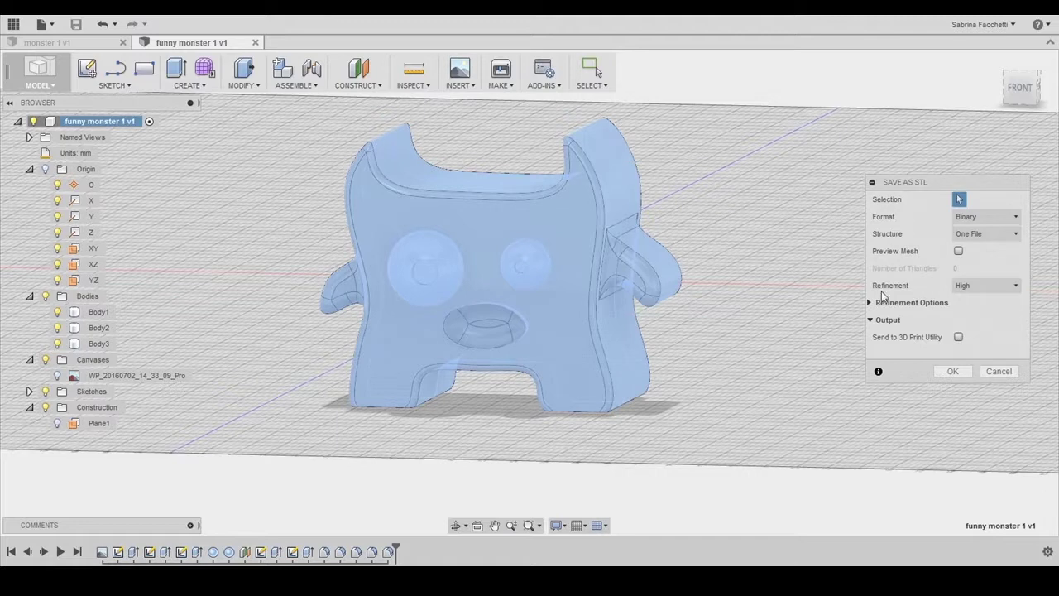
click(953, 371)
click(424, 310)
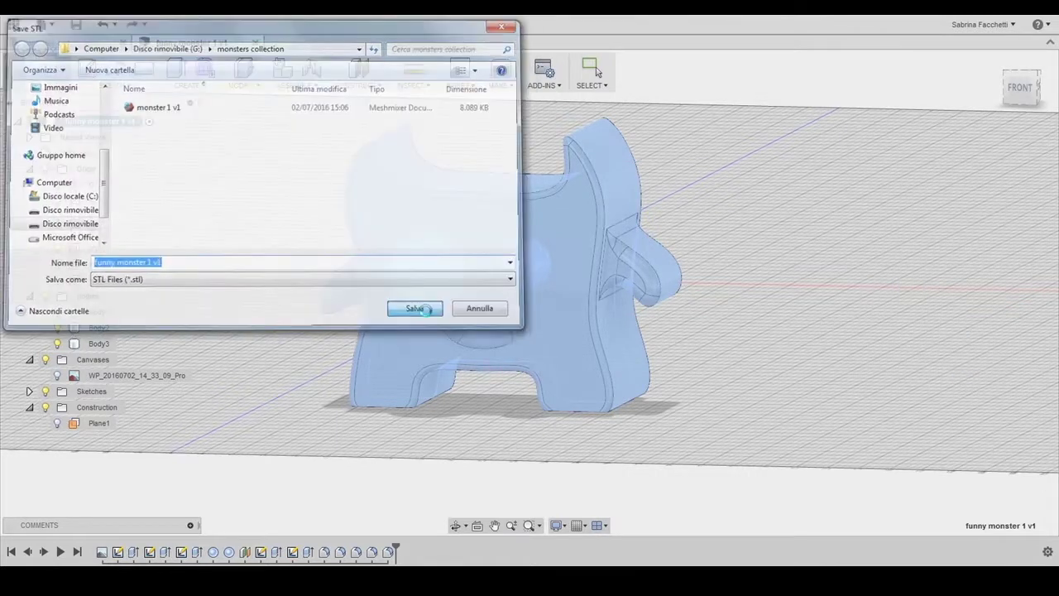